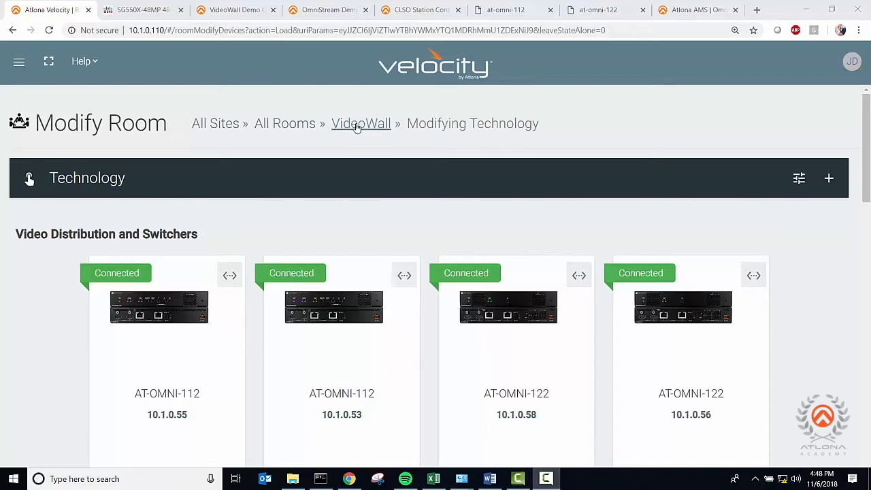
# - Open the Velocity Video Wall device for editing from the room's other device categories
pyautogui.scroll(-1, 803, 295)
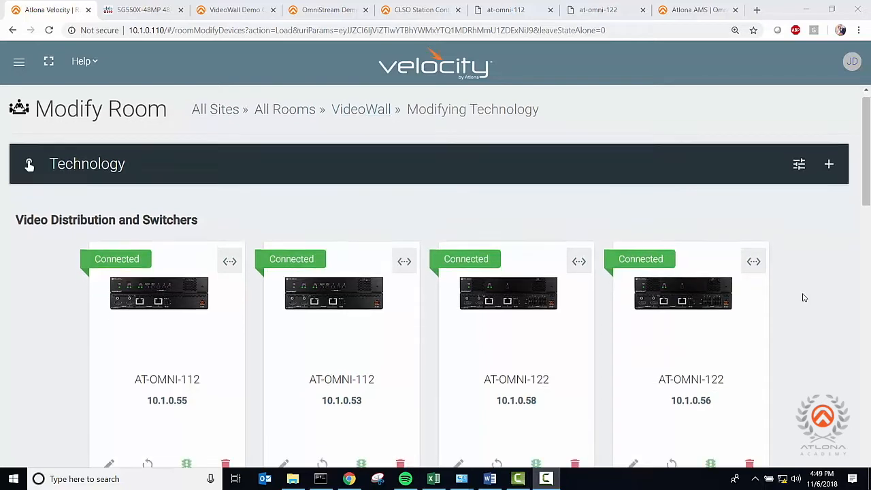
pyautogui.scroll(-1, 803, 297)
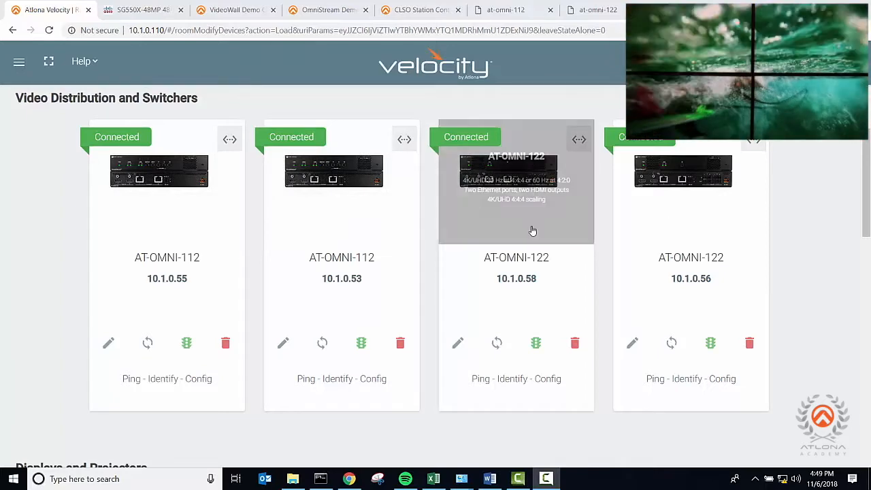
pyautogui.scroll(-4, 677, 240)
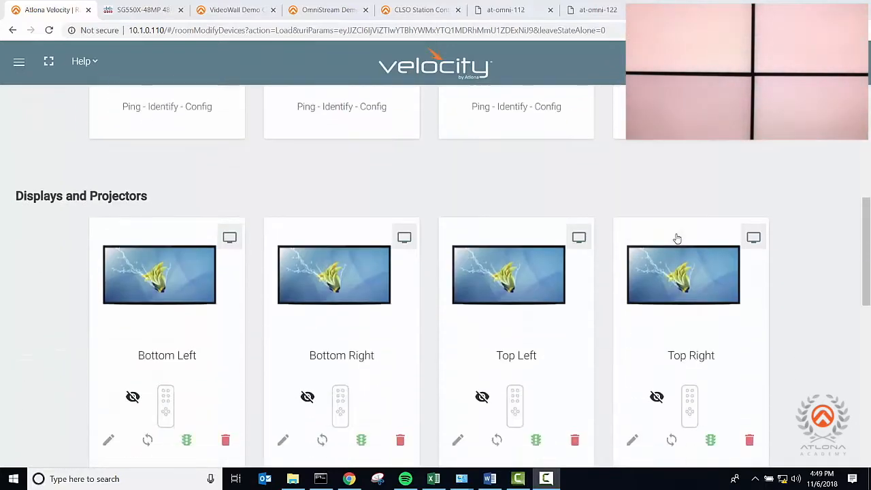
pyautogui.scroll(-2, 677, 238)
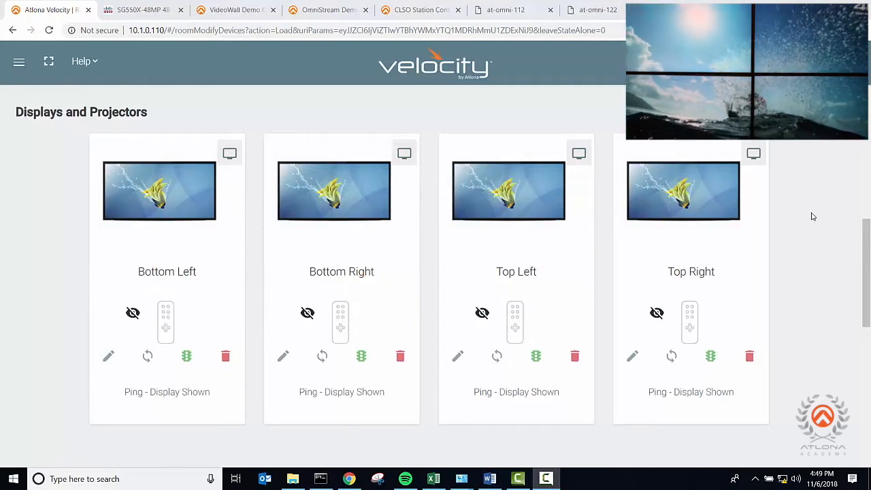
pyautogui.scroll(-5, 812, 216)
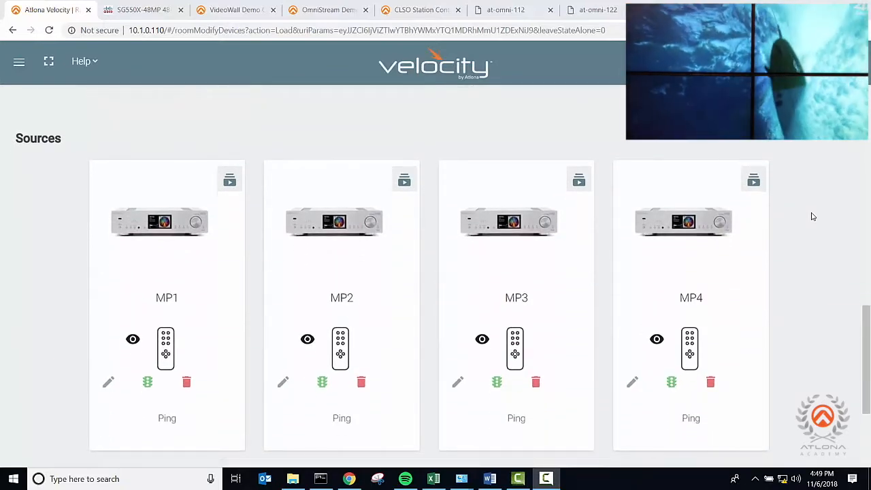
pyautogui.scroll(-2, 812, 216)
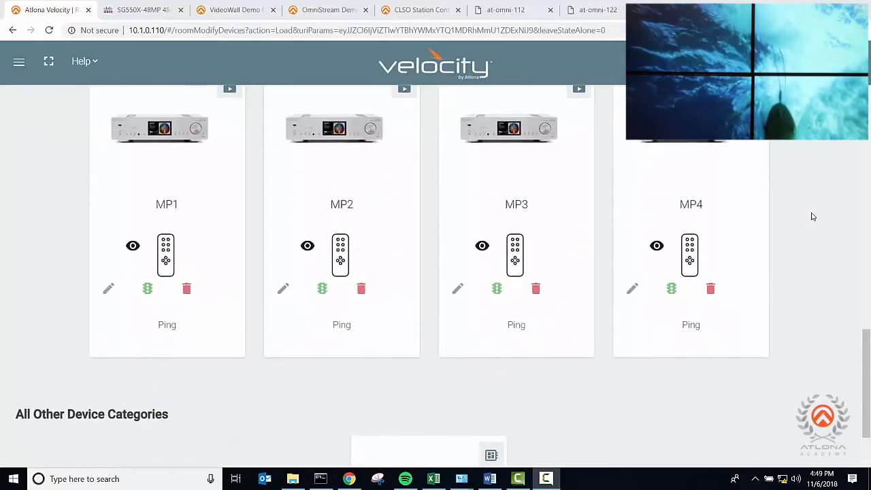
pyautogui.scroll(1, 812, 216)
pyautogui.scroll(-4, 812, 216)
pyautogui.scroll(-1, 811, 217)
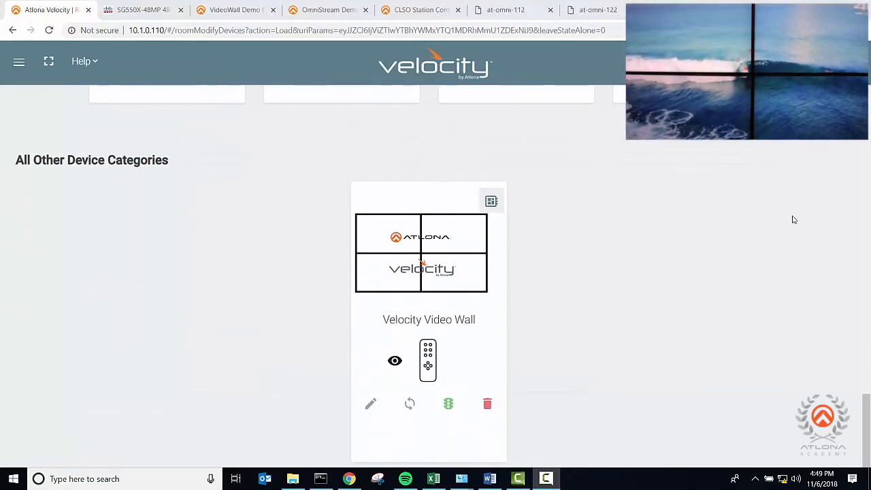
pyautogui.click(371, 405)
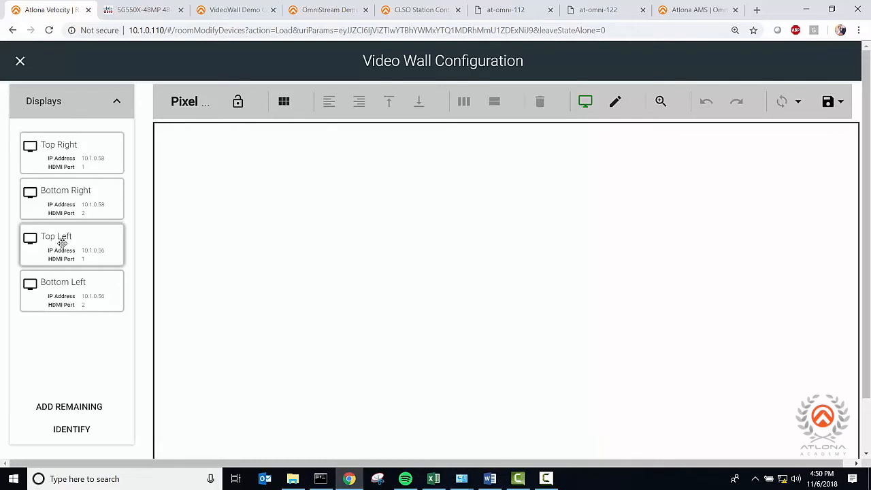
# - Place the Top Left display at the canvas origin and the Top Right display directly beside it, at about 1911 x 0 px
pyautogui.moveTo(62, 243); pyautogui.dragTo(261, 212)
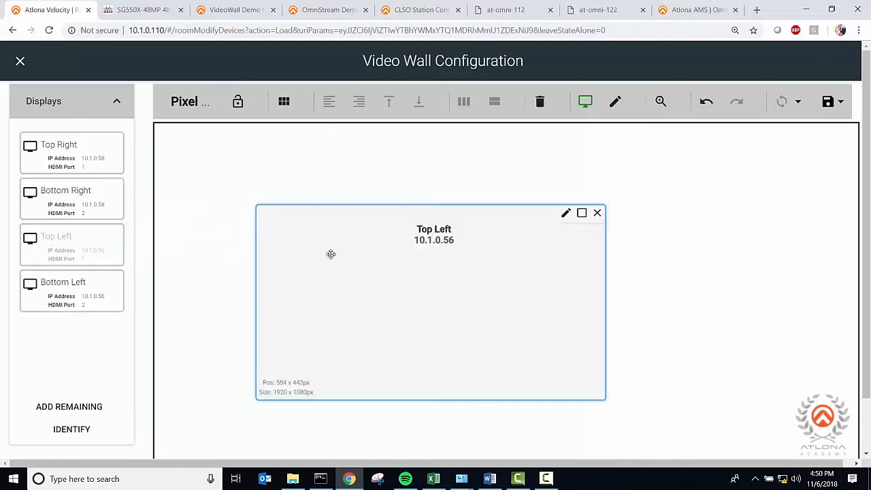
pyautogui.moveTo(372, 267); pyautogui.dragTo(240, 182)
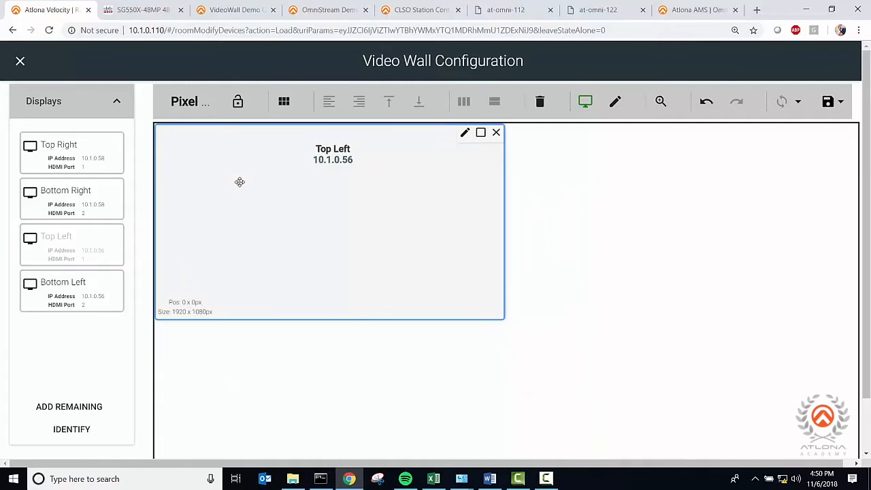
pyautogui.moveTo(70, 162); pyautogui.dragTo(621, 256)
pyautogui.moveTo(626, 307); pyautogui.dragTo(624, 177)
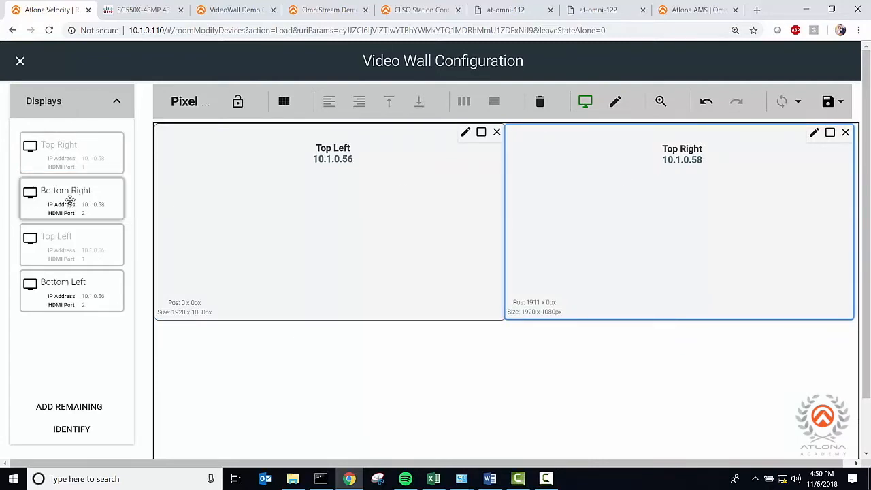
# - Place the Bottom Left and Bottom Right displays directly beneath the matching upper displays
pyautogui.moveTo(74, 301); pyautogui.dragTo(215, 365)
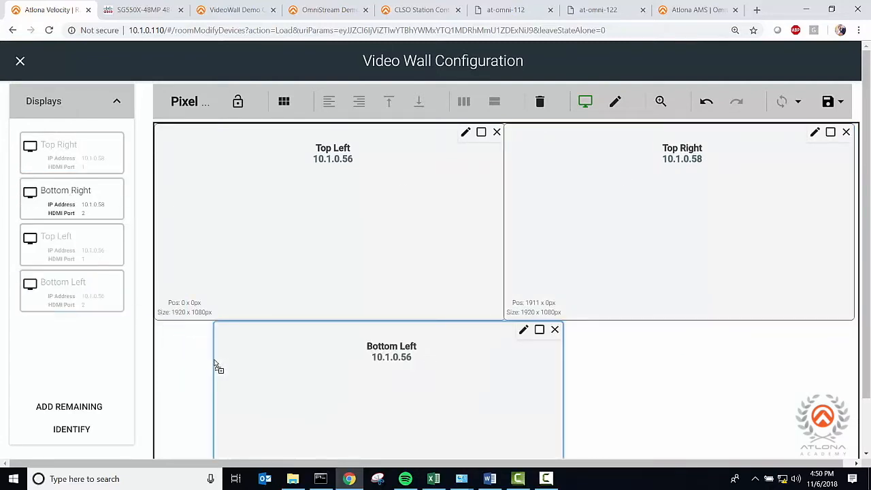
pyautogui.moveTo(369, 347); pyautogui.dragTo(311, 347)
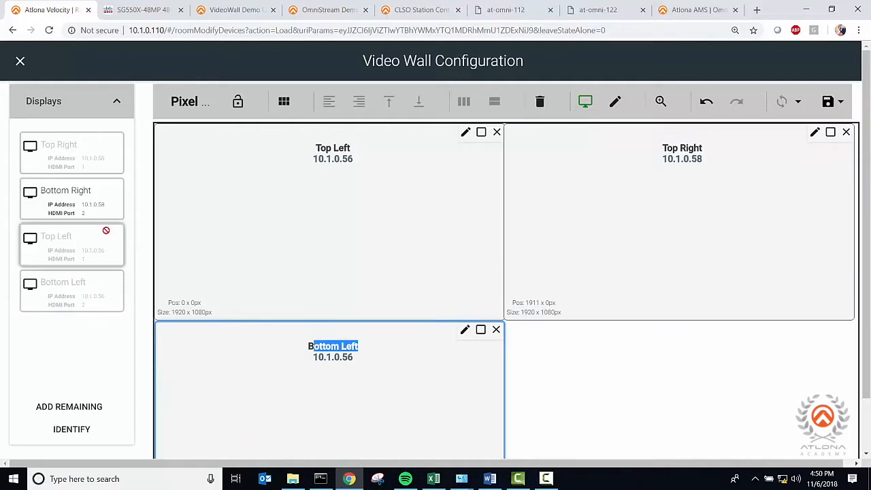
pyautogui.moveTo(77, 203); pyautogui.dragTo(576, 366)
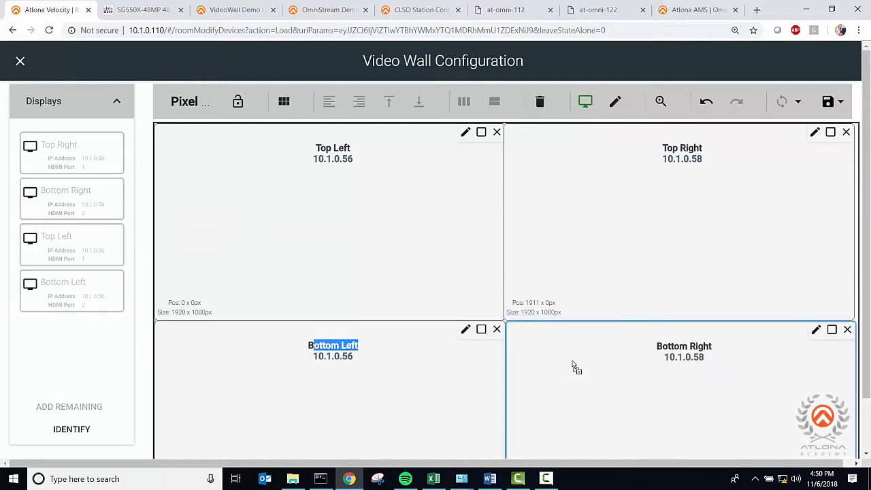
pyautogui.click(397, 376)
pyautogui.click(578, 380)
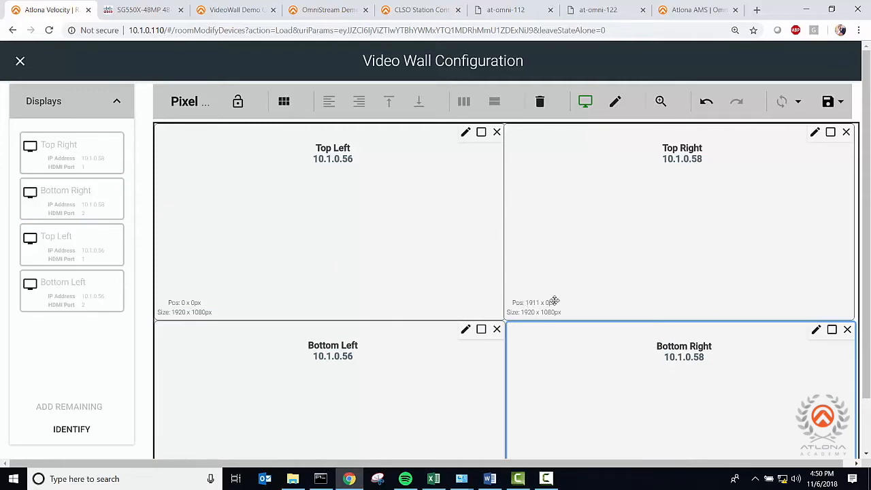
# - Shift the Top Right display to line up with Bottom Right and auto arrange all displays in a 2x2 grid
pyautogui.click(581, 235)
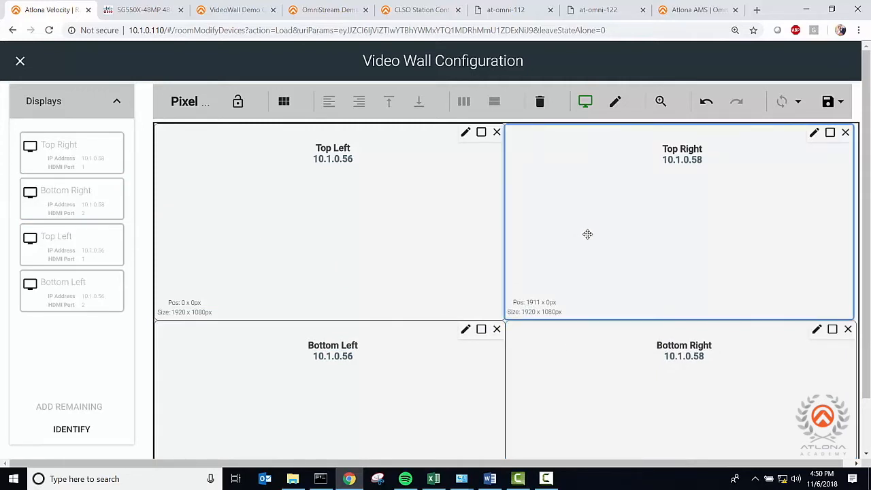
pyautogui.moveTo(617, 238); pyautogui.dragTo(619, 230)
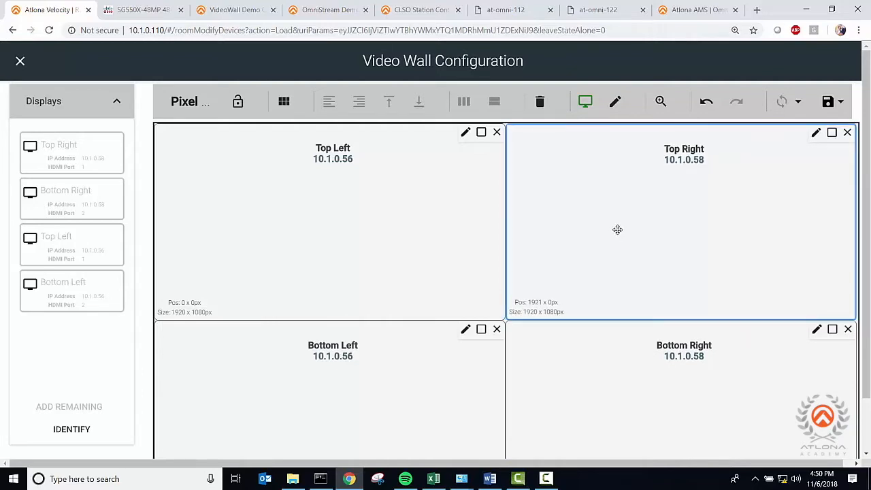
pyautogui.click(284, 102)
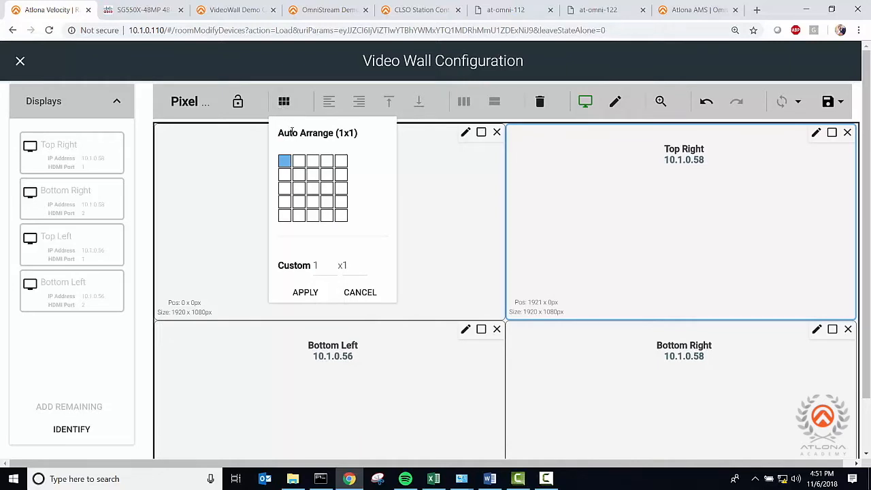
pyautogui.click(298, 181)
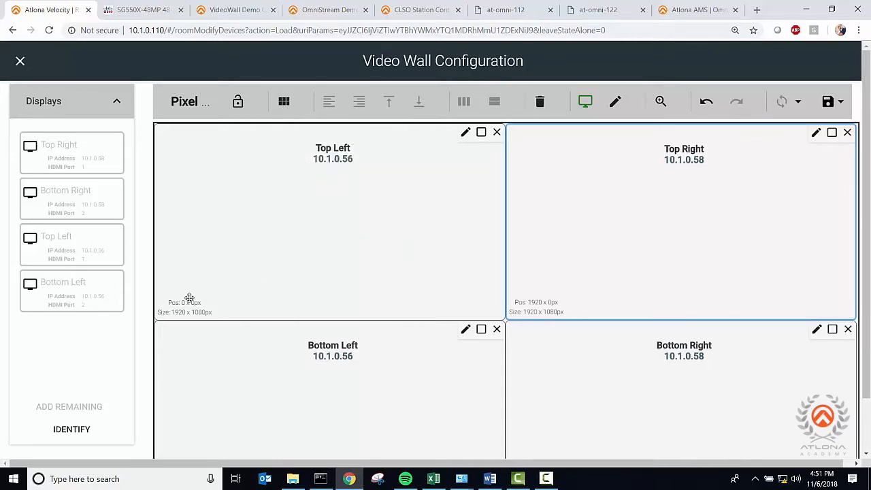
# - Examine the Bottom Right display's location and bezel compensation settings without changing them
pyautogui.scroll(-1, 441, 300)
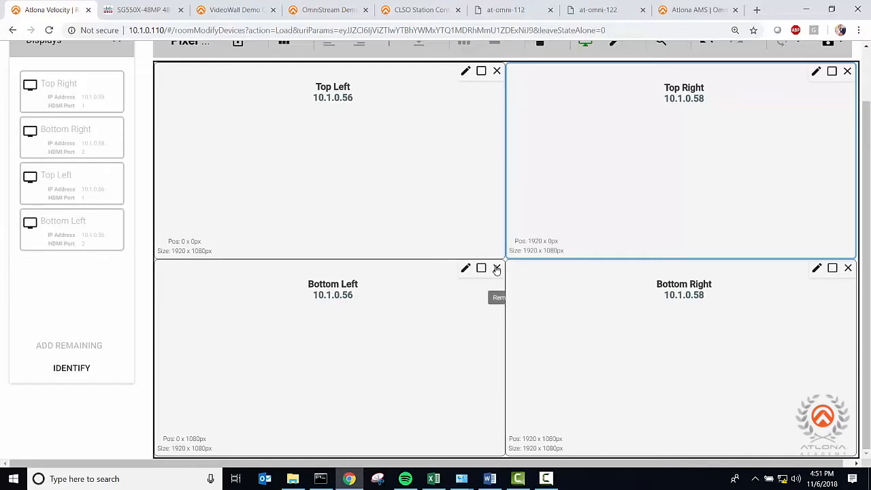
pyautogui.click(594, 300)
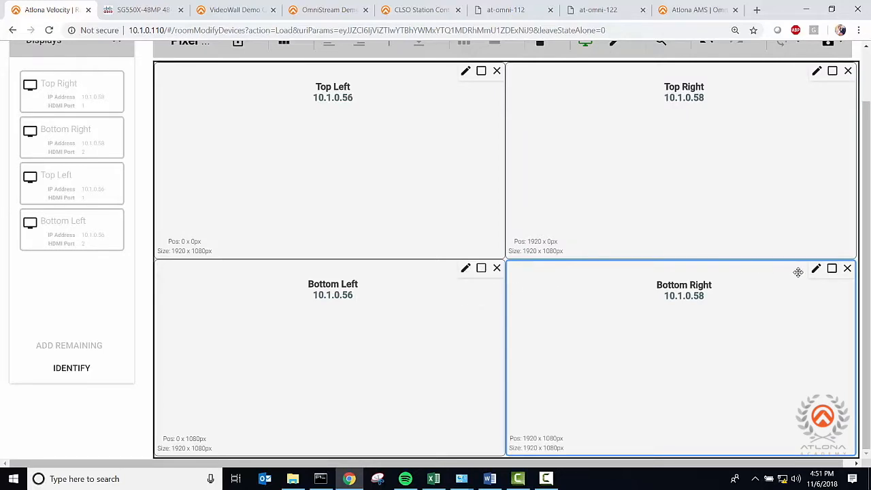
pyautogui.click(815, 271)
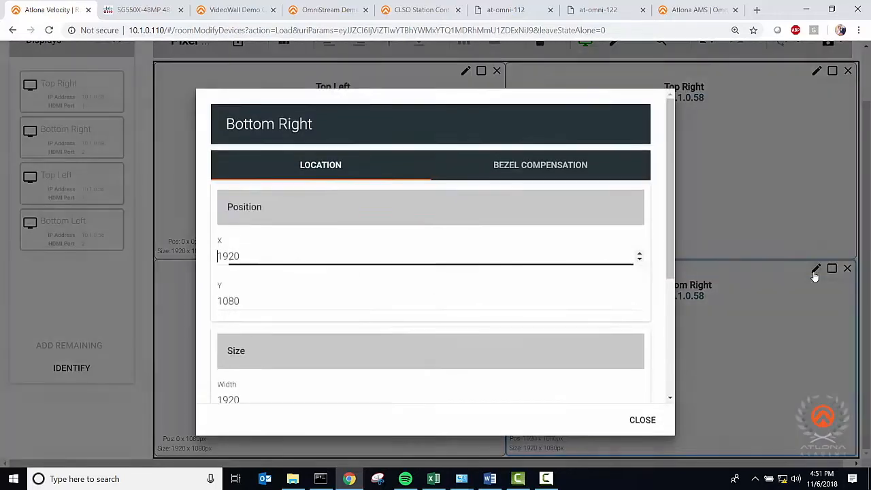
pyautogui.click(545, 176)
pyautogui.scroll(-1, 546, 235)
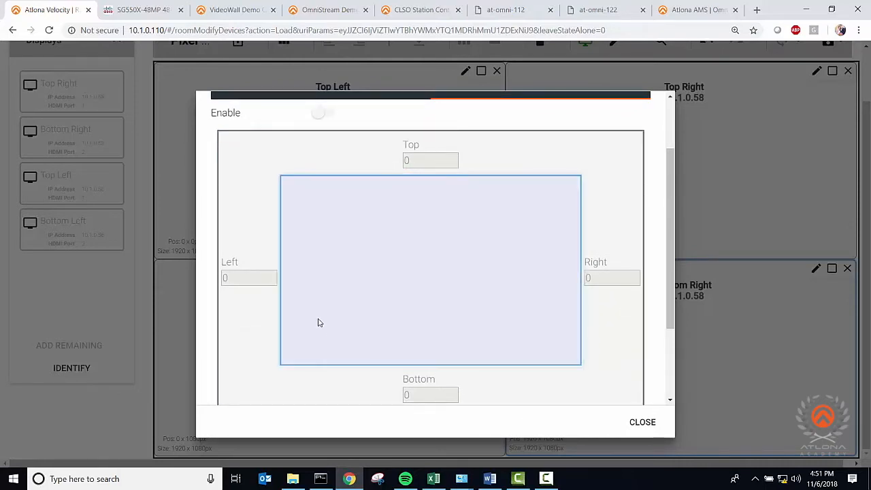
pyautogui.click(643, 422)
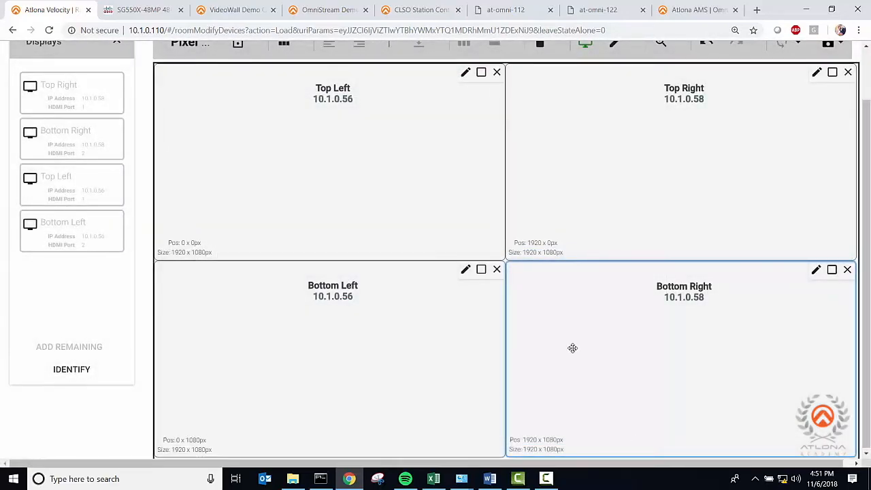
# - Lock the display layout against changes and save the video wall configuration
pyautogui.scroll(2, 573, 348)
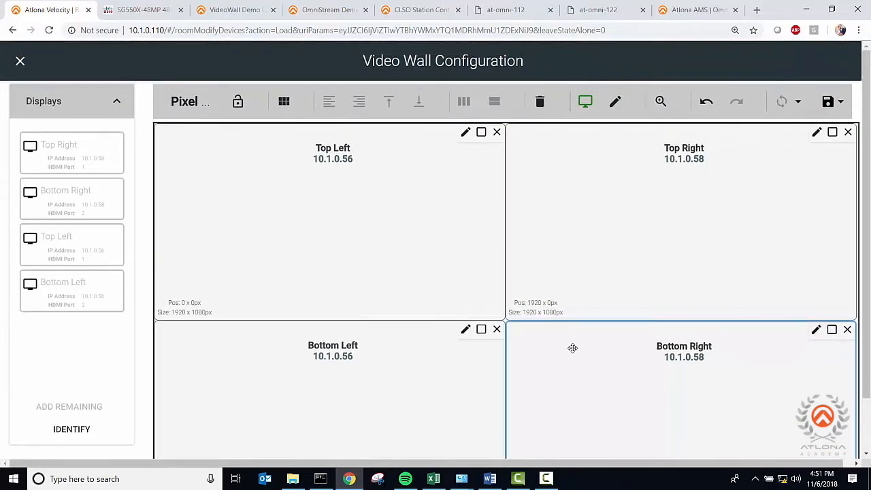
pyautogui.click(237, 100)
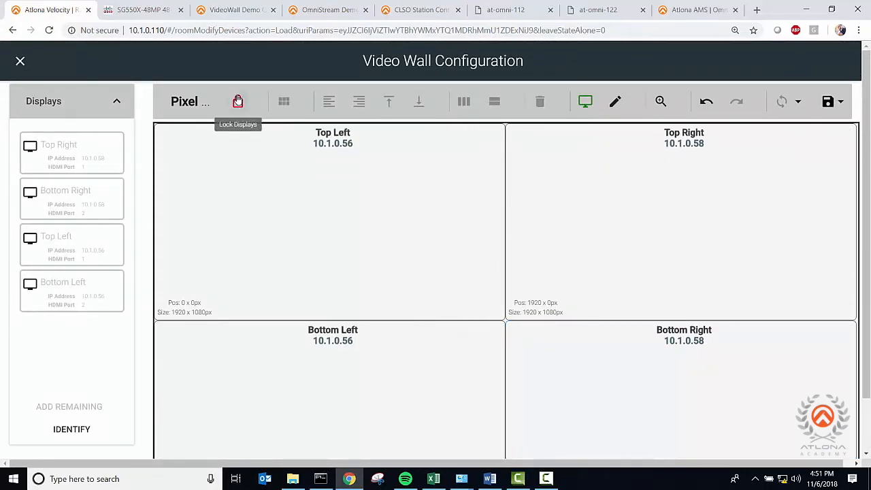
pyautogui.doubleClick(271, 188)
pyautogui.click(445, 207)
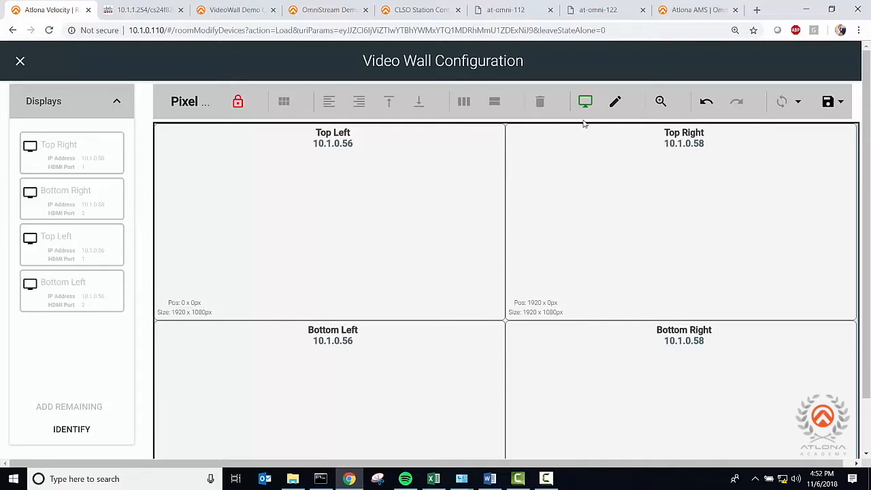
pyautogui.click(826, 106)
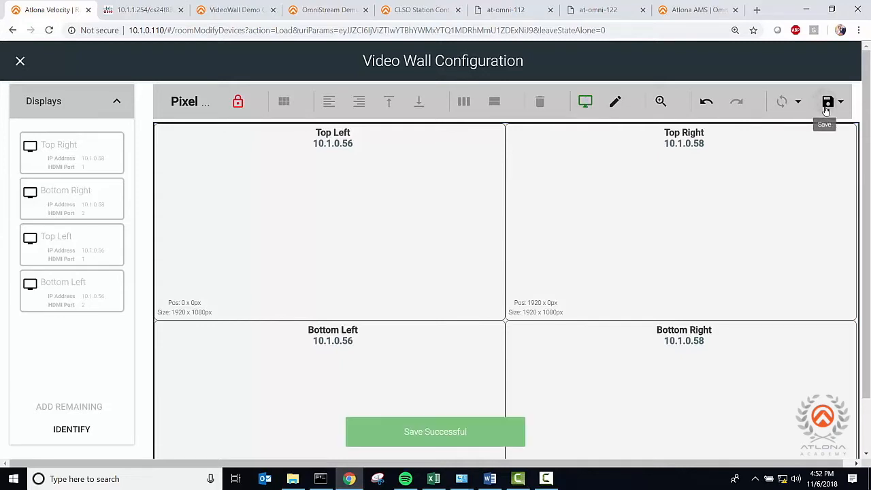
# - Switch to preset editing and name the new preset Source 1
pyautogui.click(586, 107)
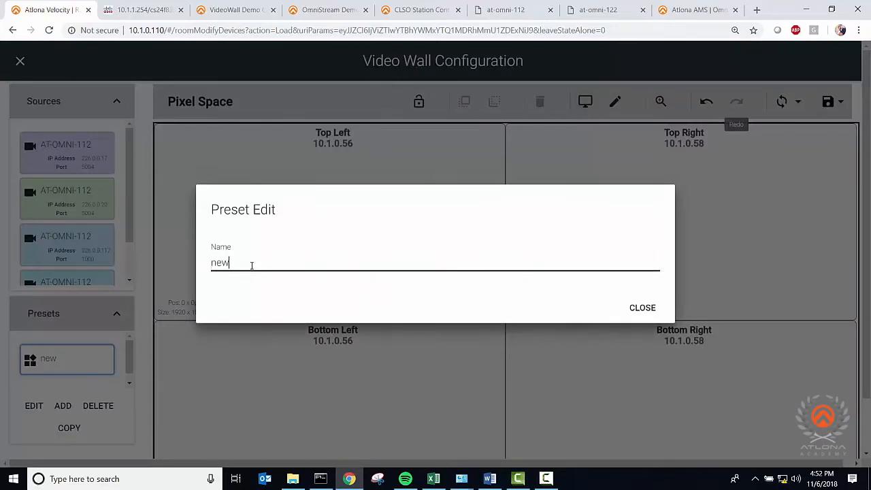
pyautogui.press('BackSpace')
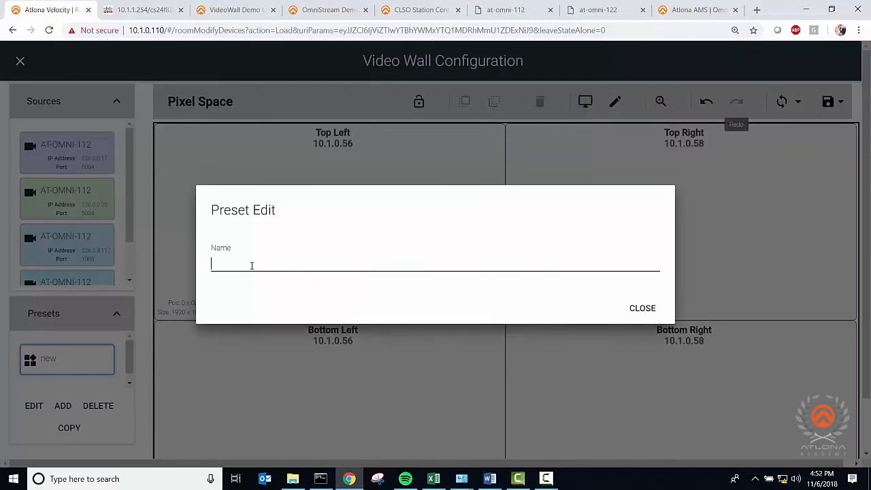
pyautogui.write('Source 1')
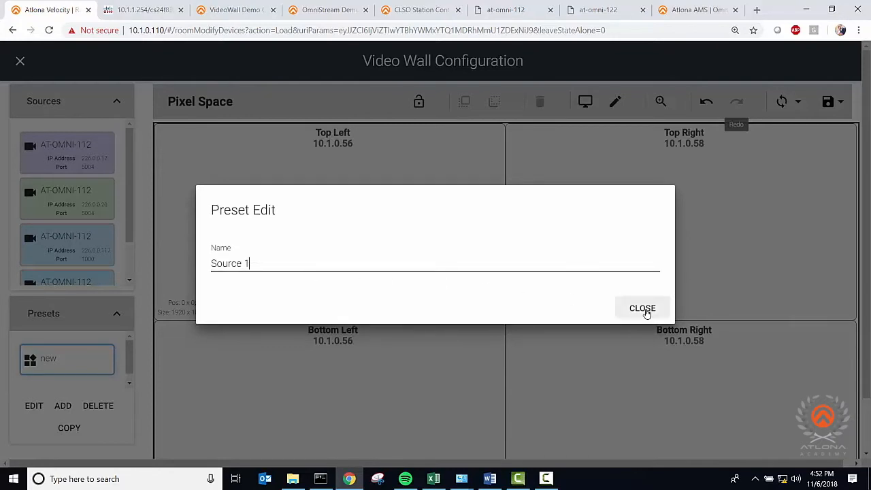
pyautogui.click(642, 307)
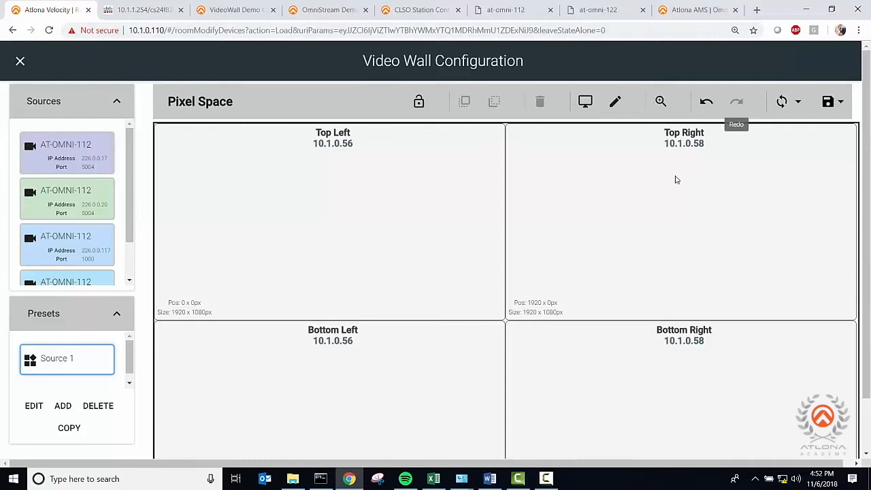
# - Enable Auto Save Changes and Auto apply Preset on Save for the video wall
pyautogui.click(841, 104)
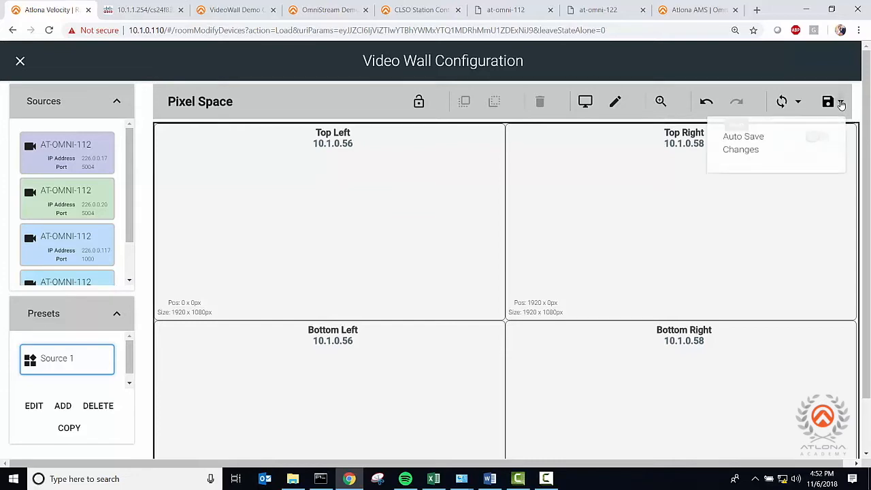
pyautogui.click(814, 143)
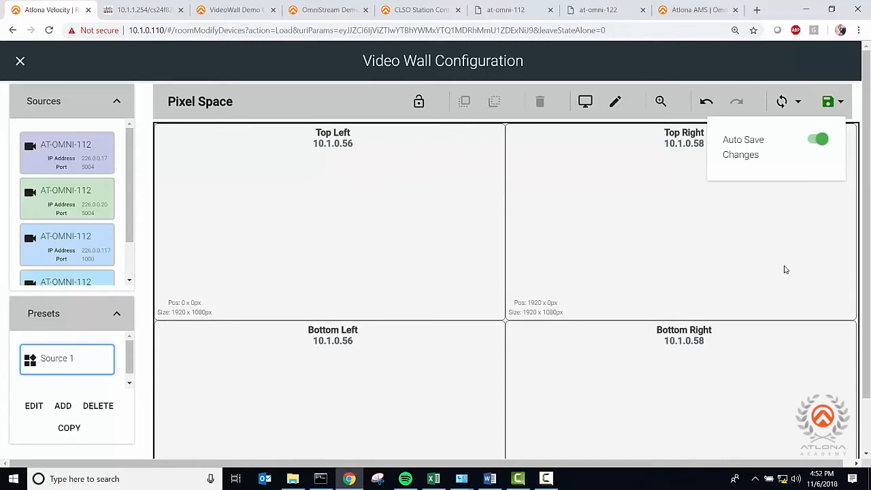
pyautogui.click(841, 105)
pyautogui.click(798, 102)
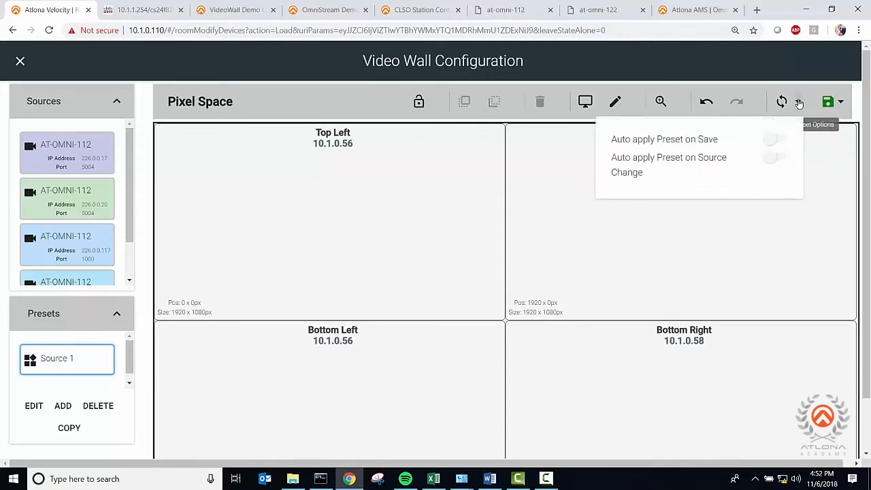
pyautogui.click(774, 143)
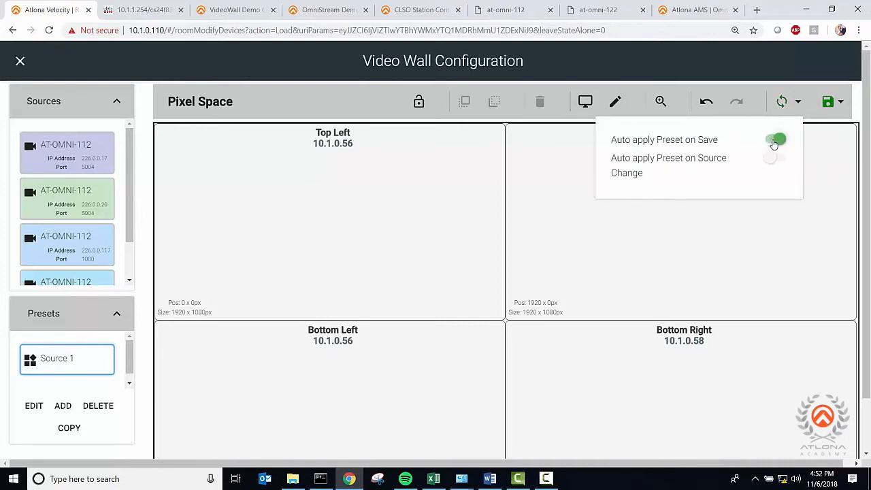
# - Place the AT-OMNI-112 source at 226.0.0.17:5004 on the video wall and stretch it across all four displays
pyautogui.click(514, 208)
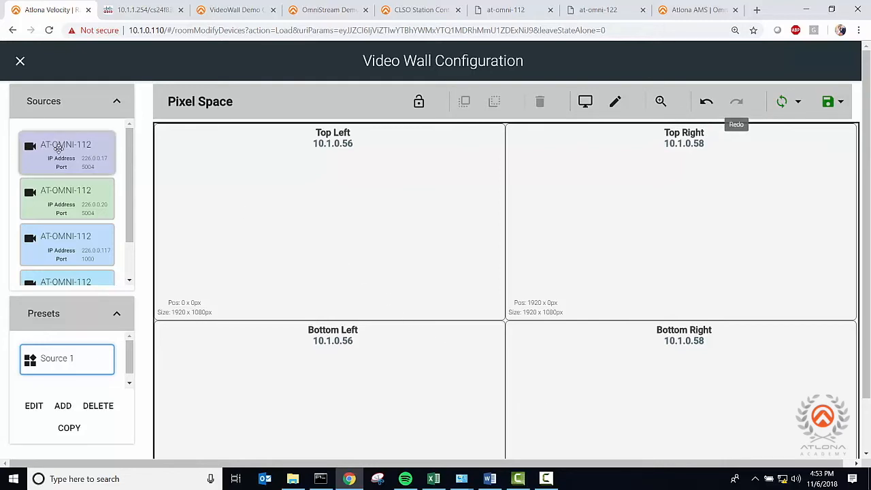
pyautogui.moveTo(59, 146); pyautogui.dragTo(249, 204)
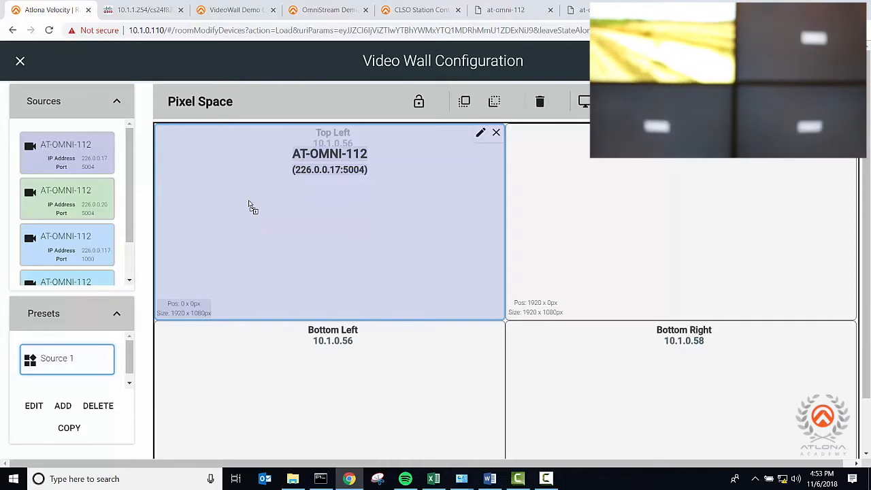
pyautogui.moveTo(249, 204); pyautogui.dragTo(426, 308)
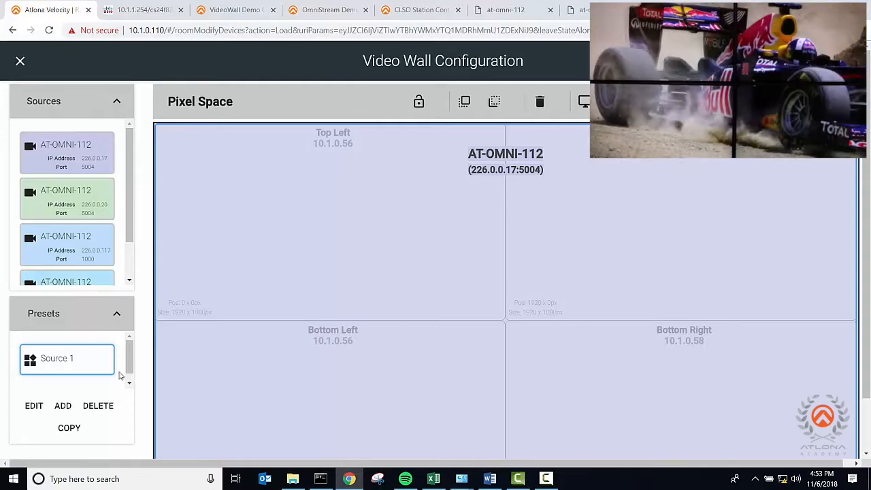
# - Add another preset and name it Source 2
pyautogui.click(62, 407)
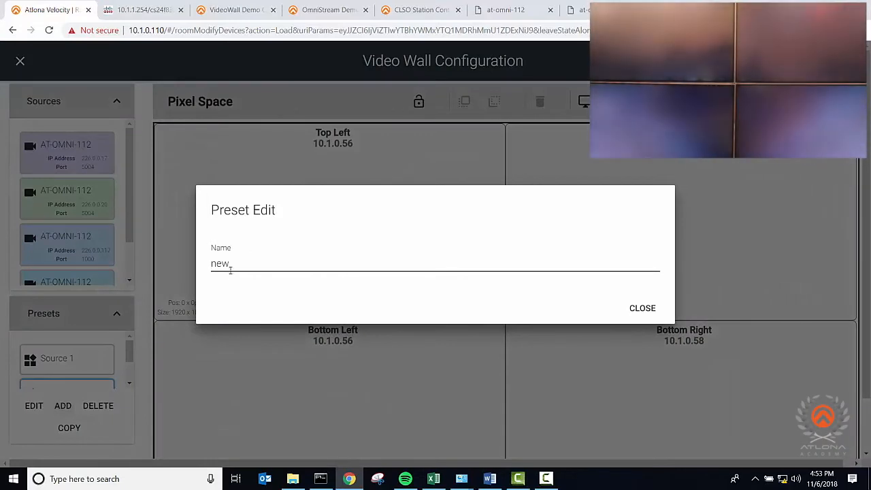
pyautogui.press('BackSpace')
pyautogui.press('BackSpace')
pyautogui.press('BackSpace')
pyautogui.write('Source ')
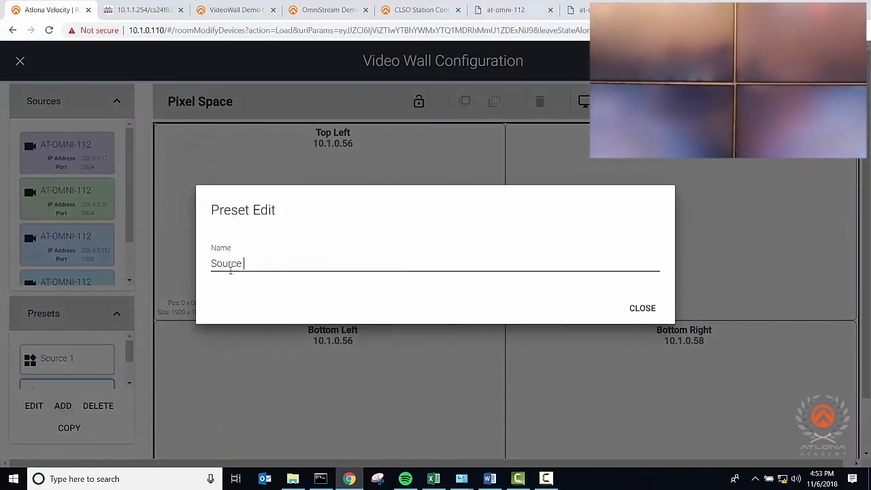
pyautogui.write('2')
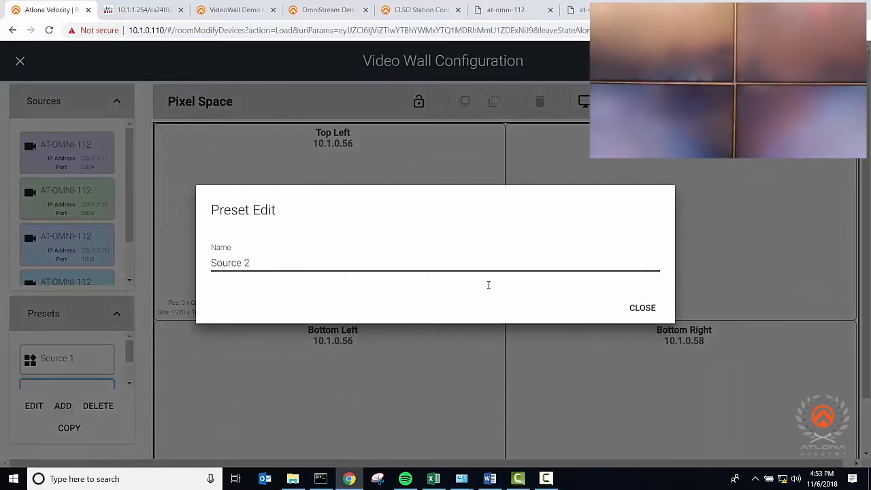
pyautogui.click(634, 314)
# - Add another preset and name it Source 3
pyautogui.click(63, 406)
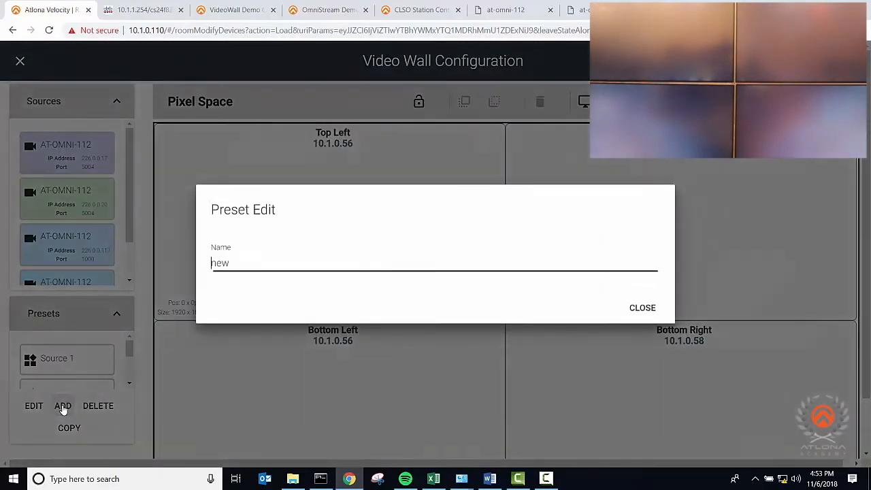
pyautogui.press('BackSpace')
pyautogui.press('BackSpace')
pyautogui.press('BackSpace')
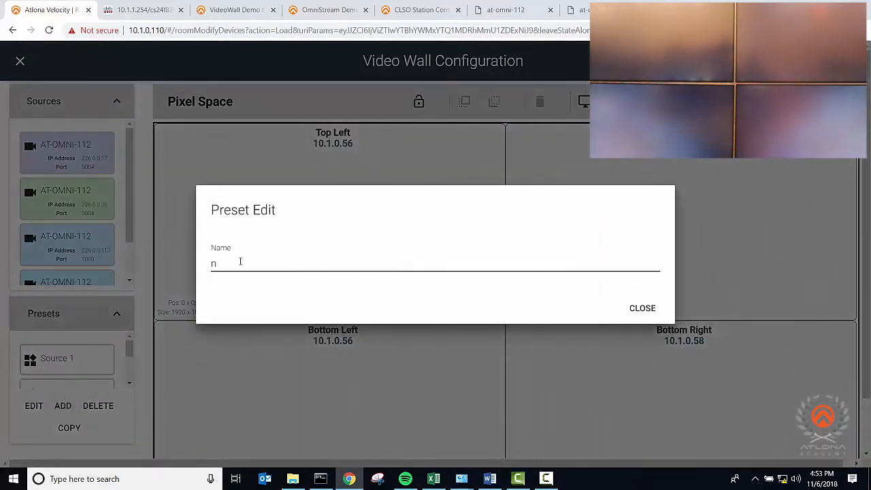
pyautogui.write('Source 3')
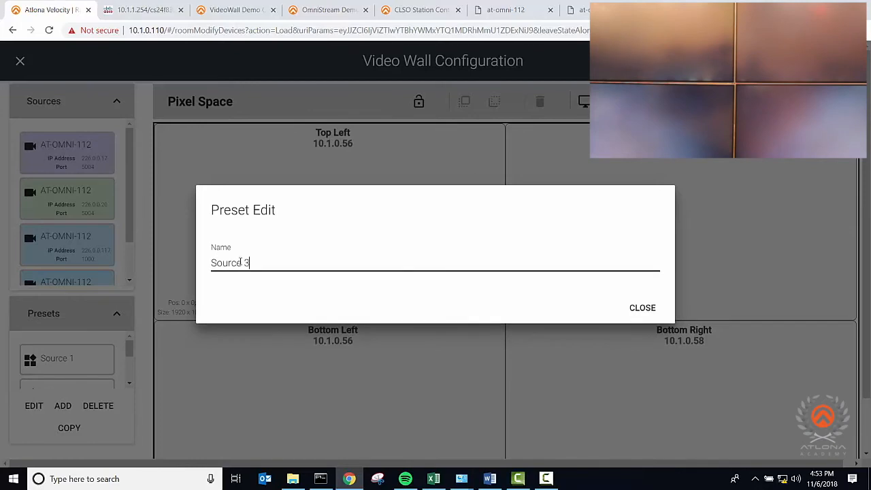
pyautogui.click(640, 307)
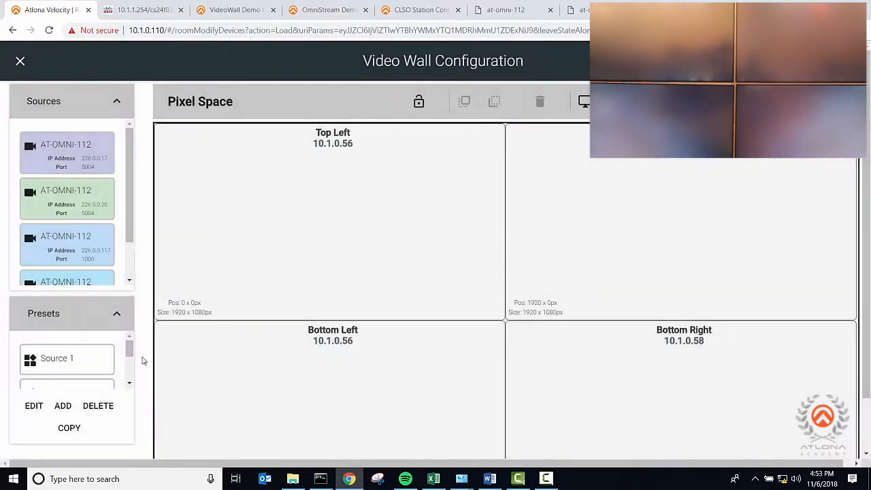
# - Add another preset and name it Source 4
pyautogui.click(62, 406)
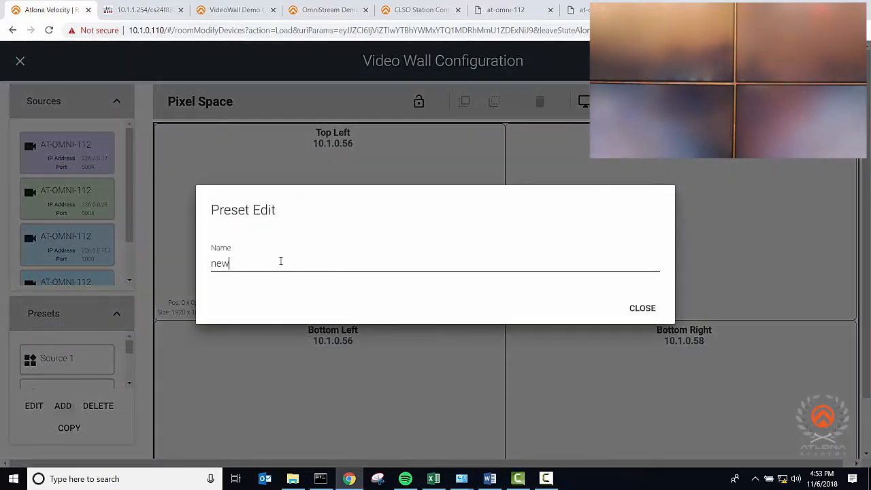
pyautogui.press('BackSpace')
pyautogui.write('Source 4')
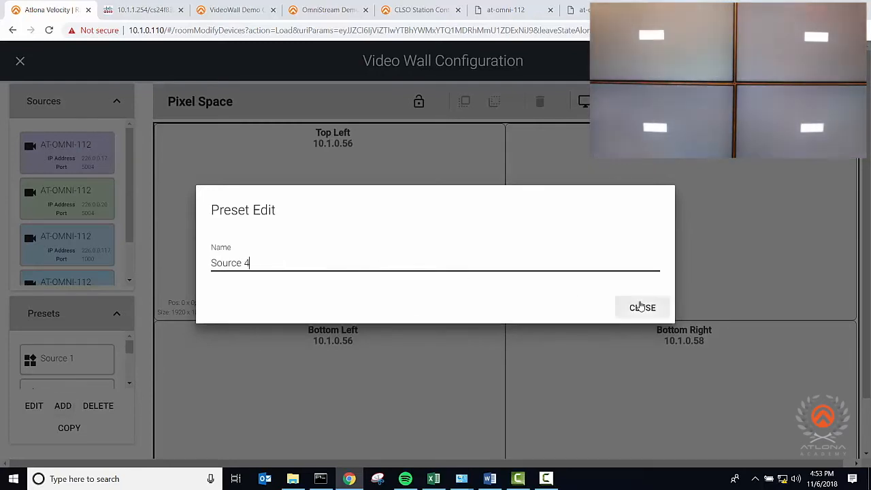
pyautogui.click(640, 307)
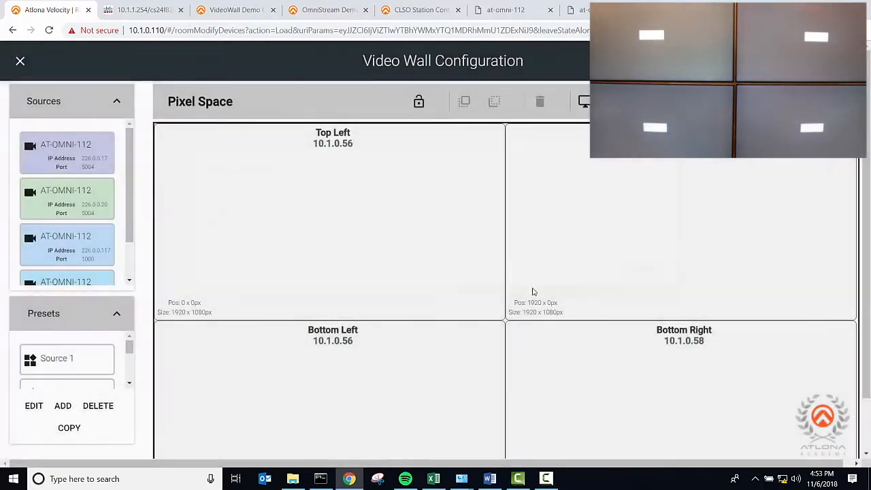
# - Add another preset and name it Custom
pyautogui.click(61, 404)
pyautogui.press('BackSpace')
pyautogui.press('BackSpace')
pyautogui.press('BackSpace')
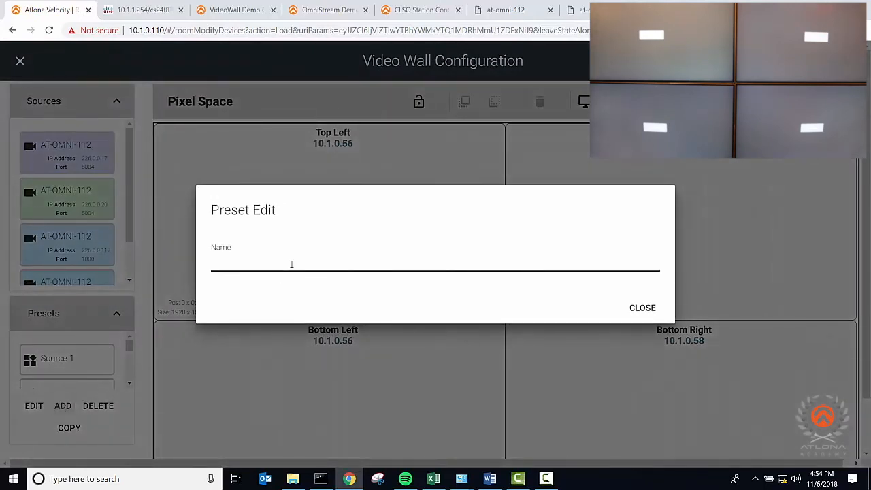
pyautogui.write('Custom')
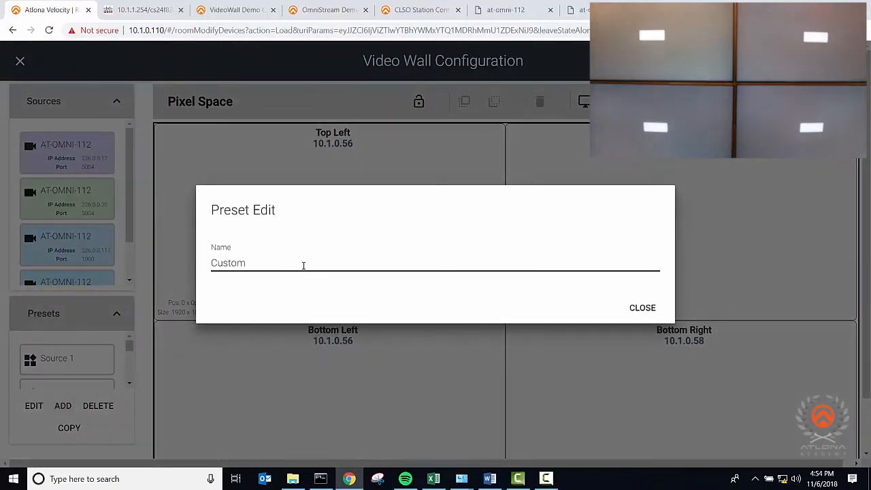
pyautogui.click(642, 307)
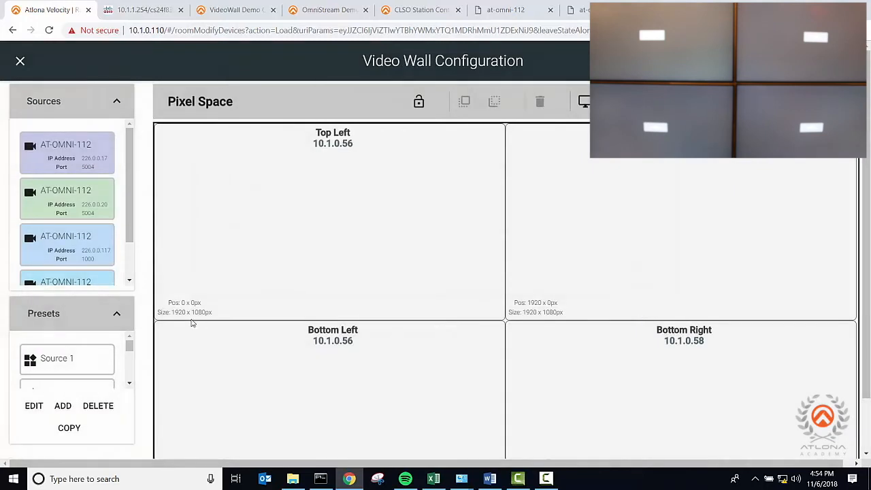
# - Recall the Source 1 preset, then fill all four displays of the Source 2 preset with the AT-OMNI-112 source at 226.0.0.20:5004
pyautogui.click(82, 359)
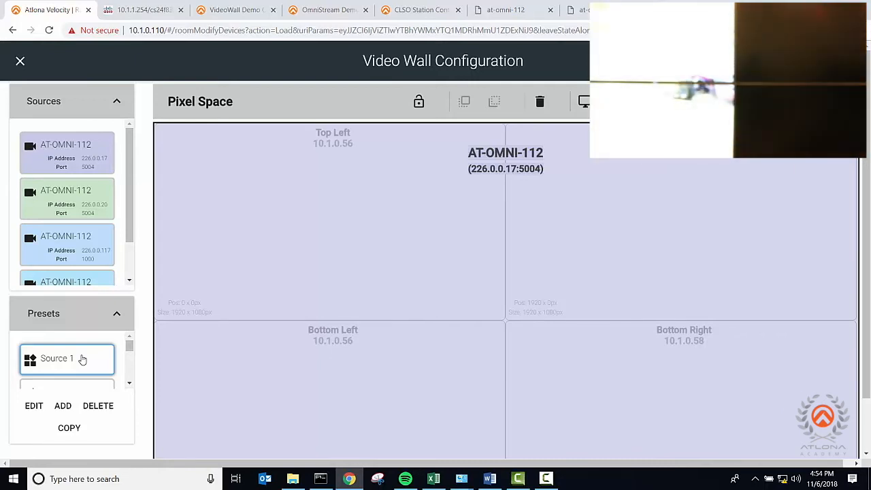
pyautogui.scroll(-1, 75, 359)
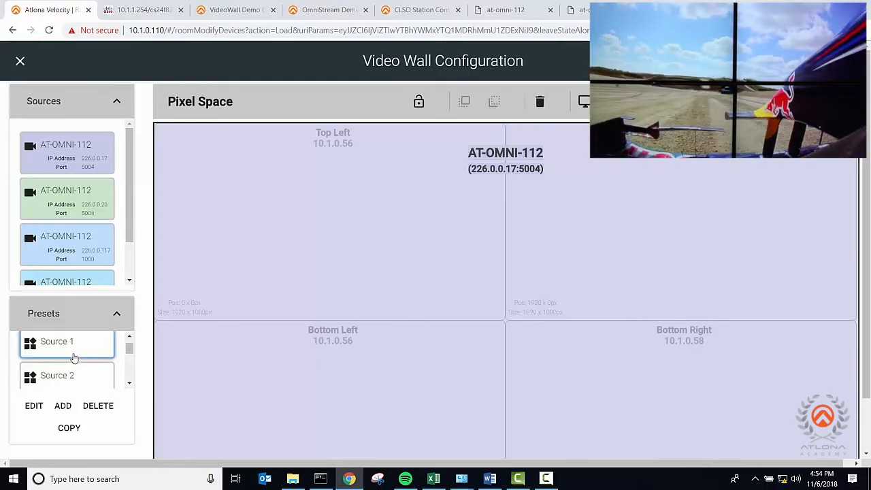
pyautogui.scroll(-1, 71, 360)
pyautogui.click(71, 363)
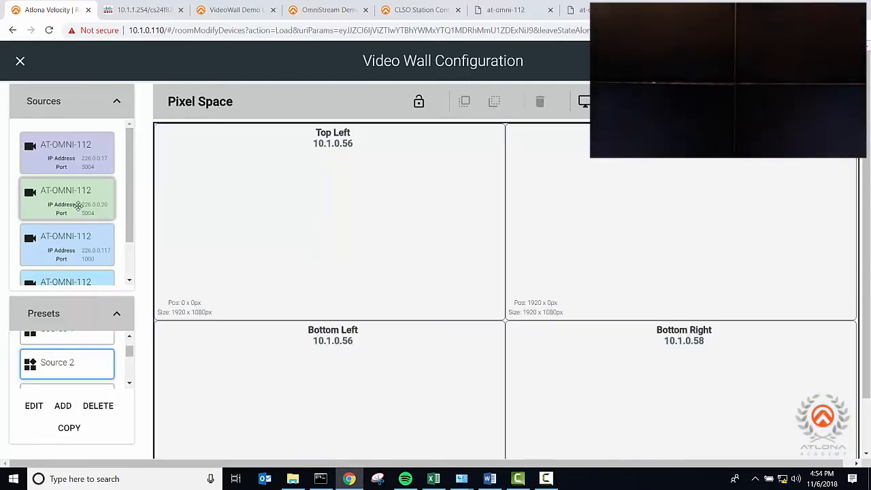
pyautogui.moveTo(78, 200); pyautogui.dragTo(437, 301)
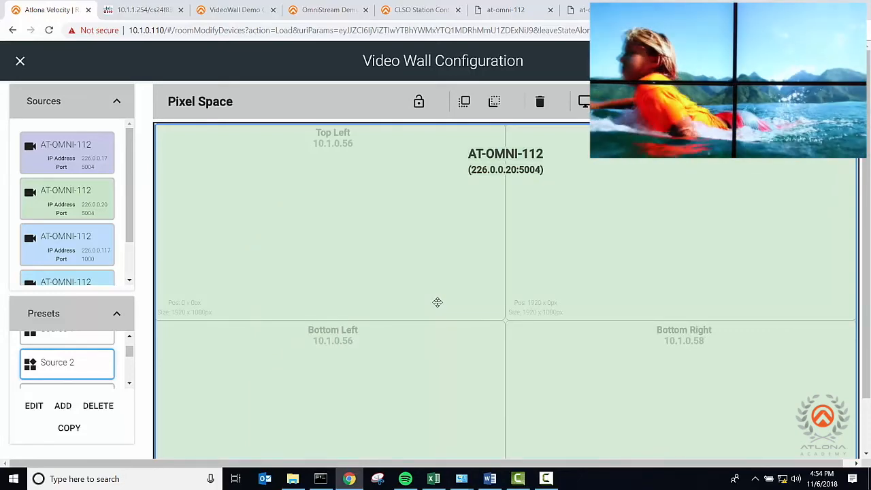
# - In the Source 3 preset, spread the AT-OMNI-112 source at 226.0.0.117 port 1000 across all four displays
pyautogui.scroll(-1, 102, 355)
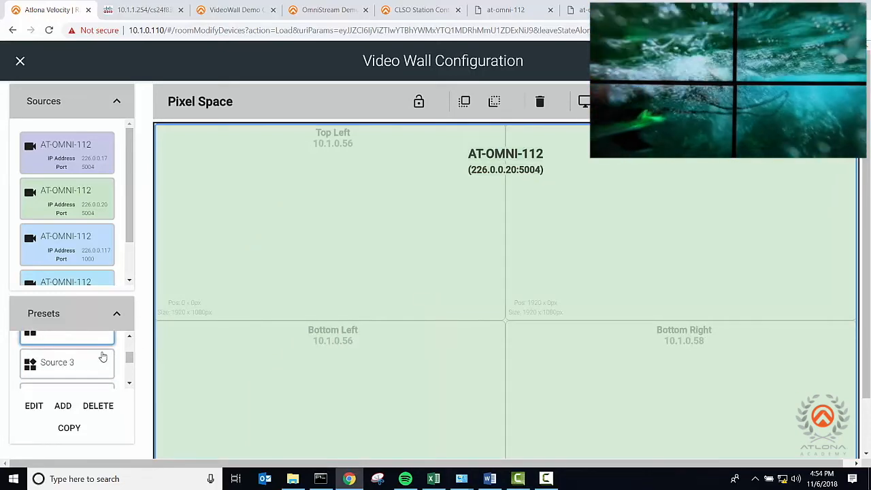
pyautogui.click(102, 355)
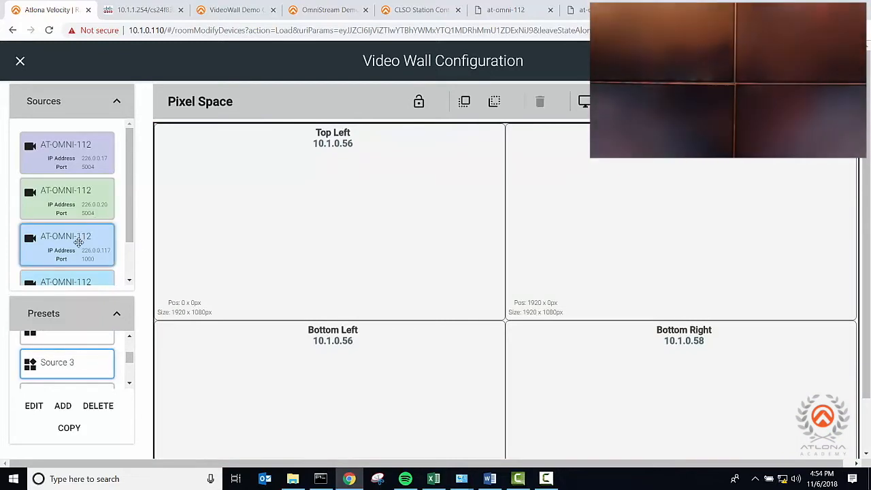
pyautogui.moveTo(79, 242); pyautogui.dragTo(429, 319)
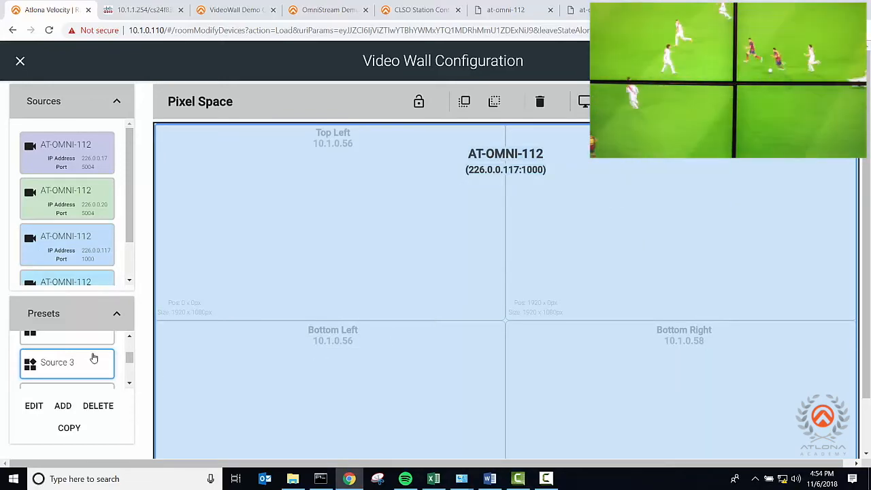
# - In the Source 4 preset, spread the AT-OMNI-112 source at 226.0.0.120 port 1000 across all four displays
pyautogui.scroll(-1, 82, 356)
pyautogui.click(62, 356)
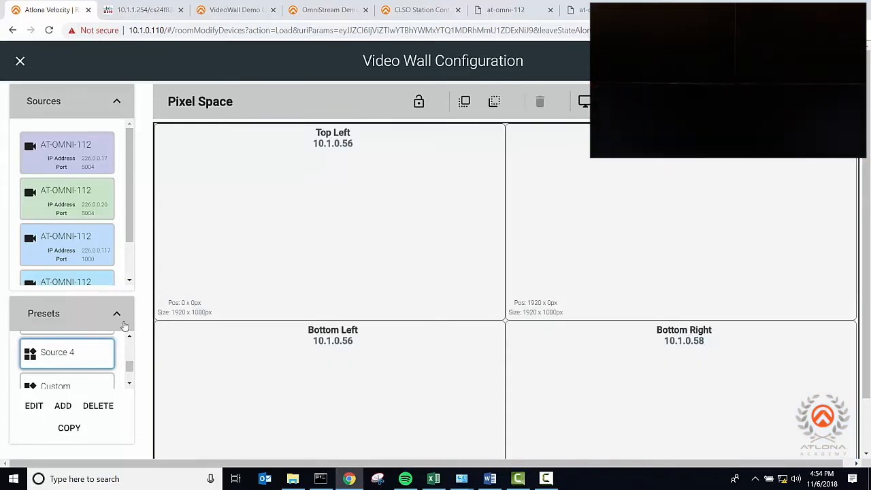
pyautogui.scroll(-1, 71, 238)
pyautogui.moveTo(68, 243); pyautogui.dragTo(445, 315)
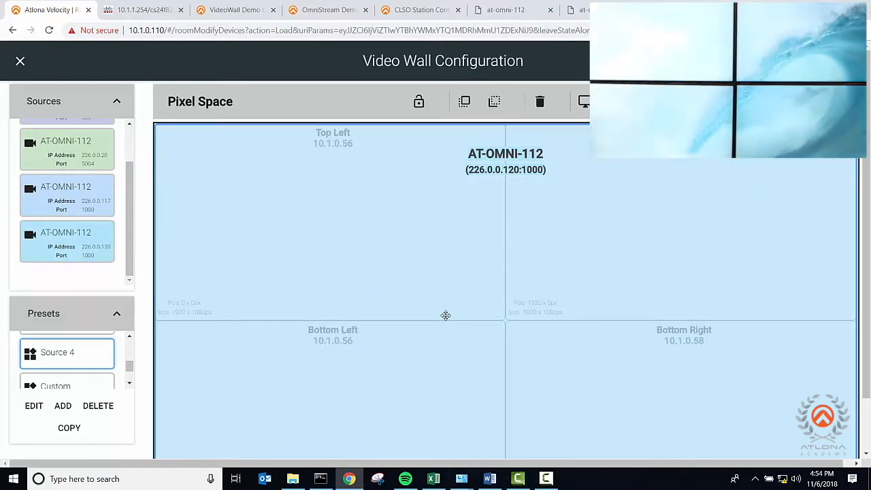
# - In the Custom preset, span source 226.0.0.17:5004 across the two top displays and source 226.0.0.120:1000 across the two bottom displays
pyautogui.scroll(-1, 102, 357)
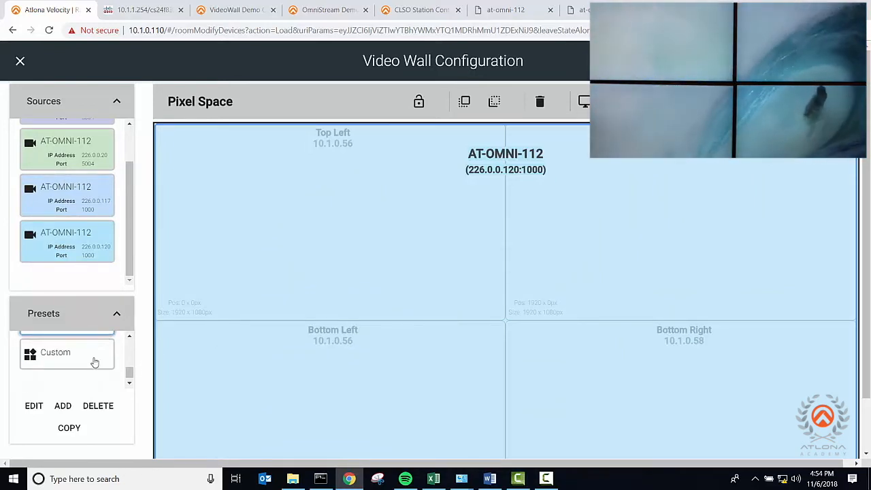
pyautogui.click(83, 357)
pyautogui.scroll(1, 96, 142)
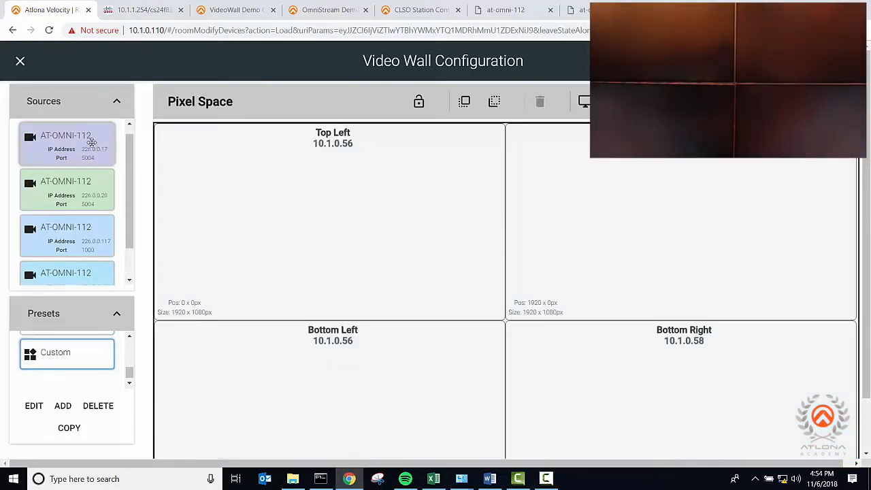
pyautogui.moveTo(96, 143); pyautogui.dragTo(453, 181)
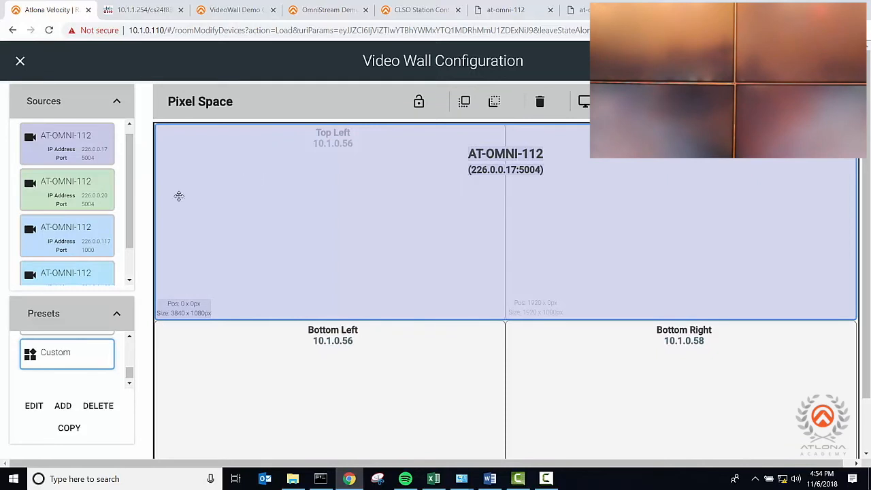
pyautogui.moveTo(61, 273); pyautogui.dragTo(342, 340)
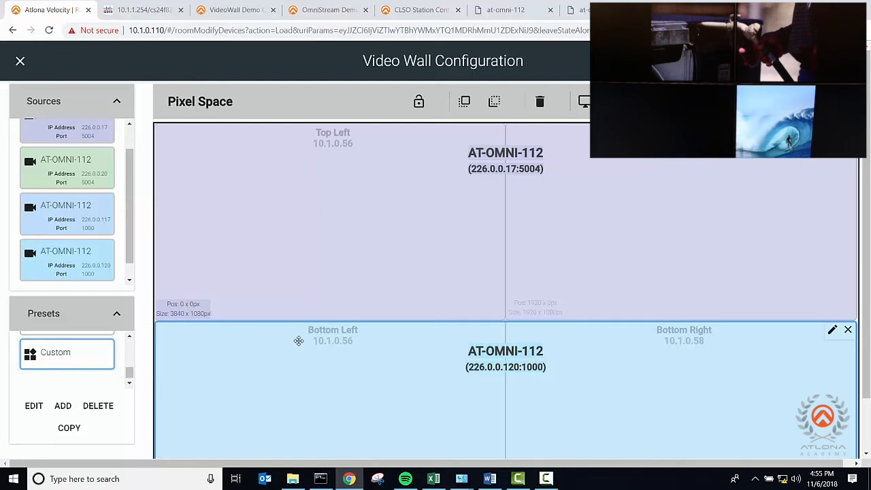
# - Check the list of presets, close the video wall configuration and return to the room's Technology heading
pyautogui.scroll(5, 70, 364)
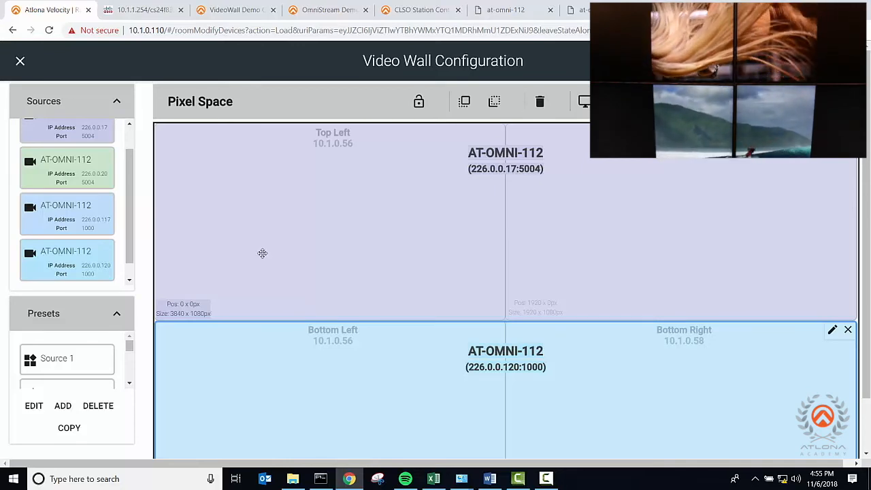
pyautogui.scroll(-2, 66, 357)
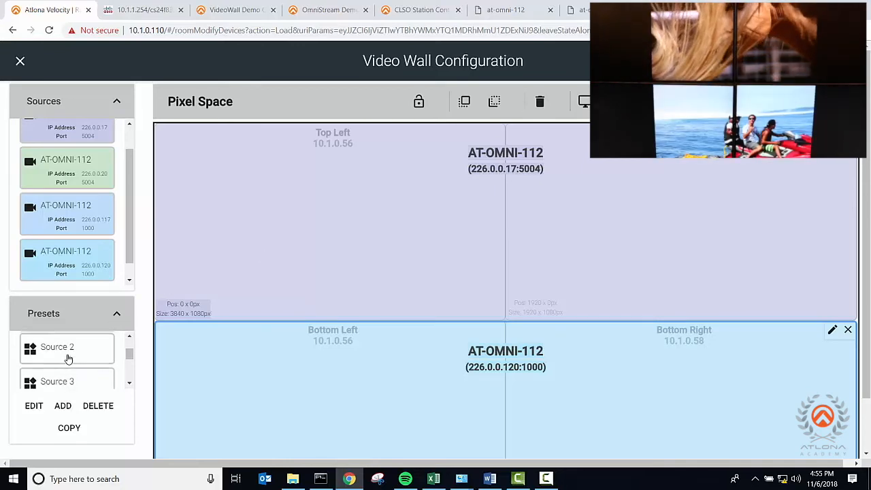
pyautogui.scroll(-2, 66, 358)
pyautogui.scroll(5, 66, 358)
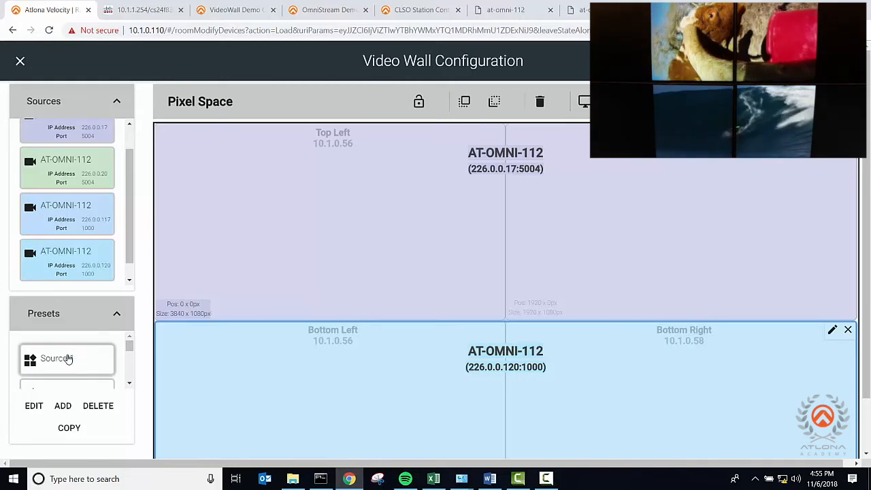
pyautogui.click(19, 62)
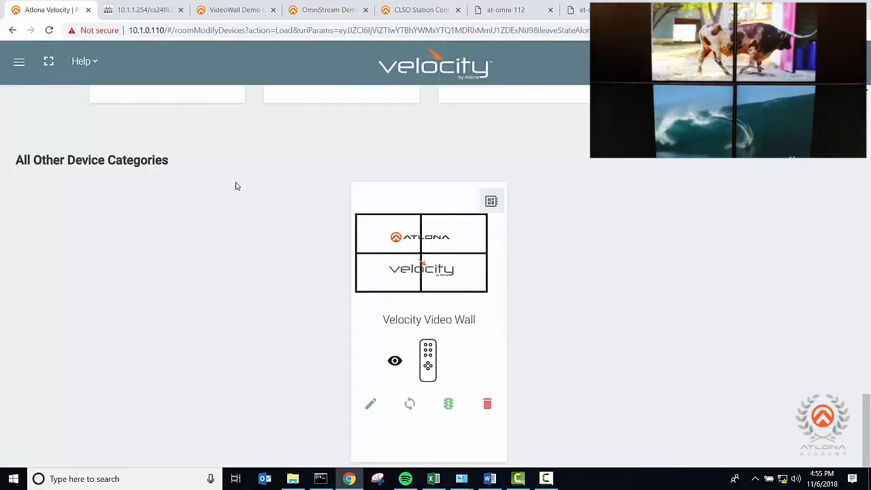
pyautogui.scroll(1, 236, 186)
pyautogui.scroll(4, 236, 186)
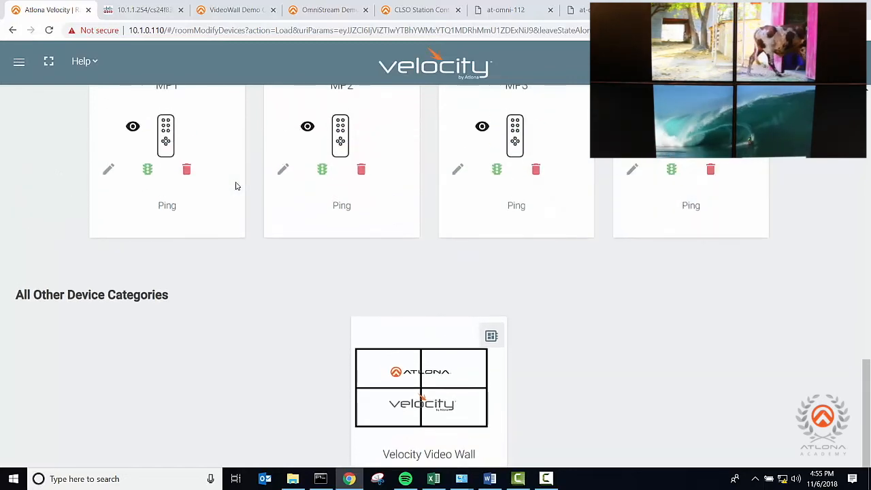
pyautogui.scroll(15, 236, 186)
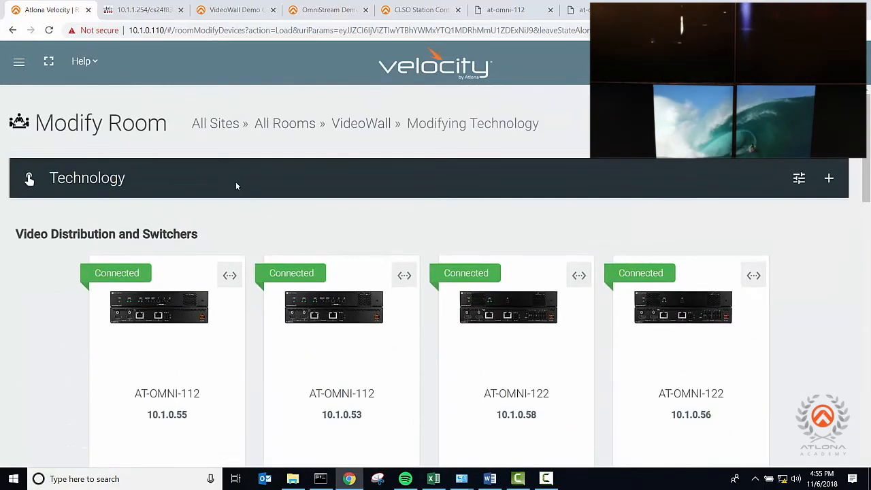
# - Add a new room macro in the room's control options and give it the alias Source 1
pyautogui.click(800, 179)
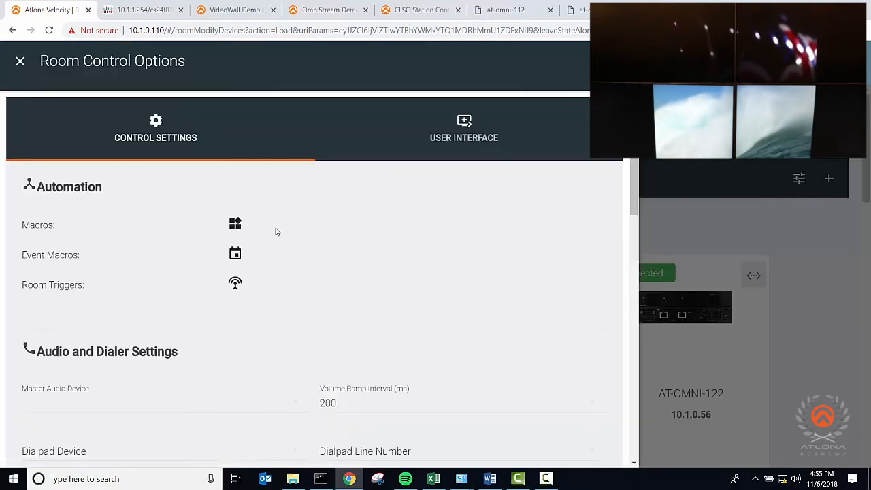
pyautogui.click(236, 226)
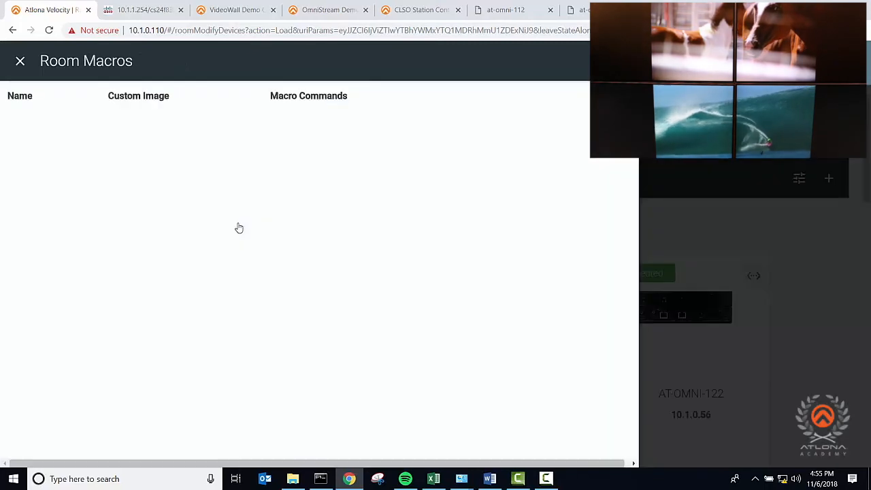
pyautogui.click(618, 61)
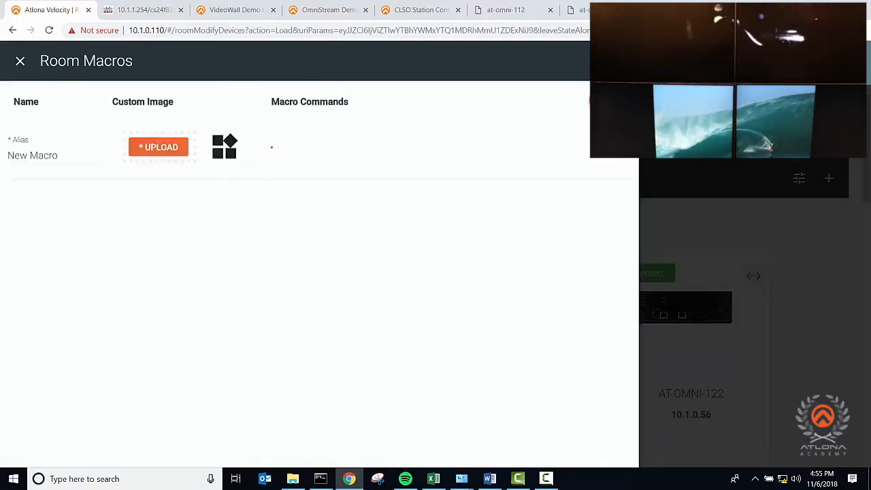
pyautogui.tripleClick(48, 156)
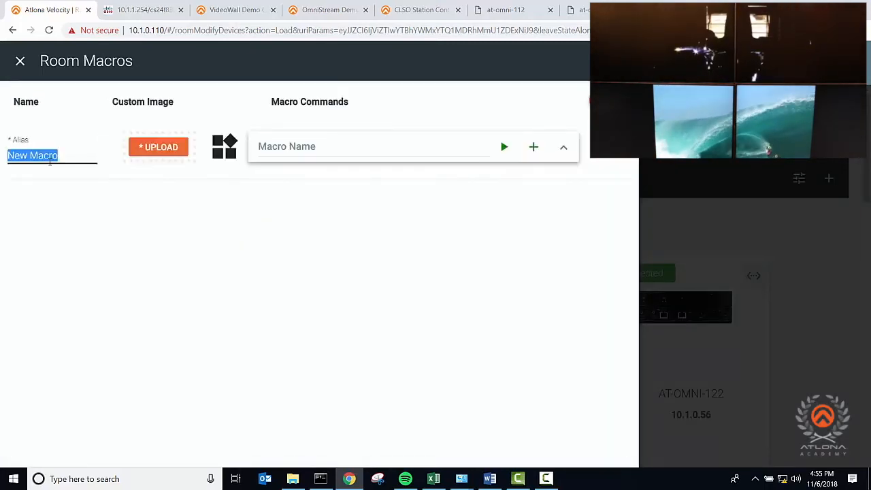
pyautogui.write('Source 1')
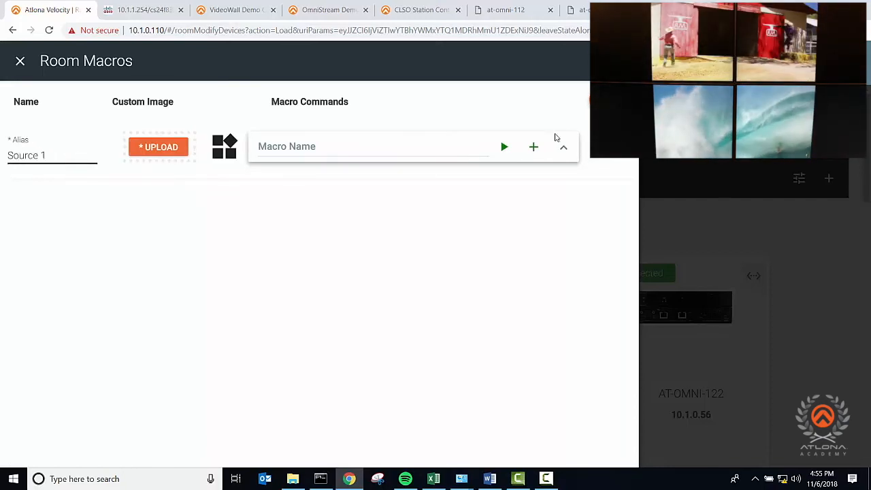
# - Add a command to the Source 1 macro that runs the Source 1 preset on the Velocity Video Wall device, and save the room
pyautogui.click(533, 147)
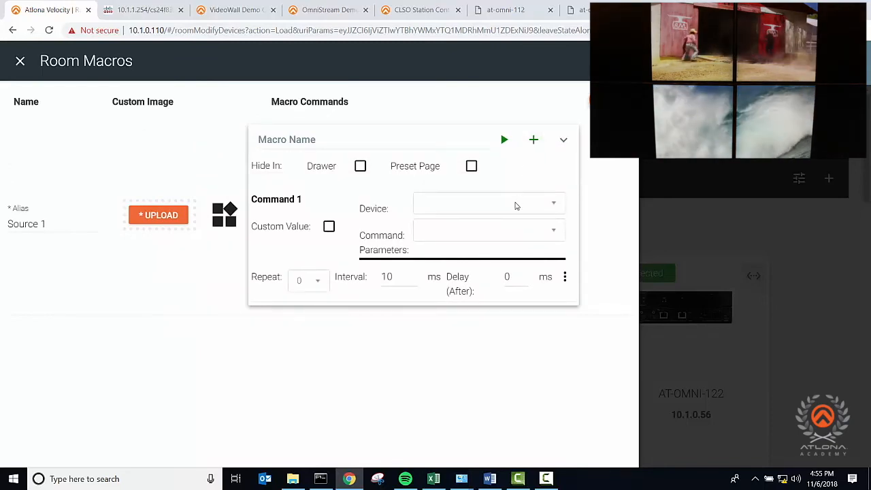
pyautogui.click(515, 206)
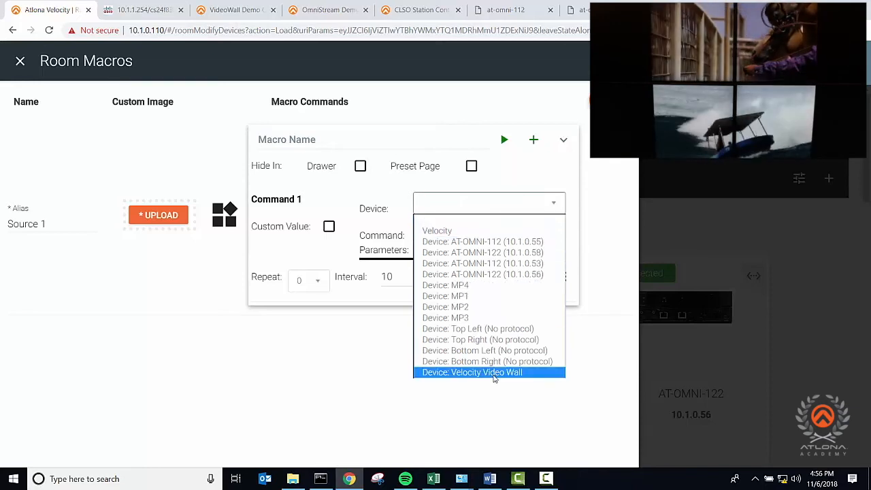
pyautogui.click(494, 373)
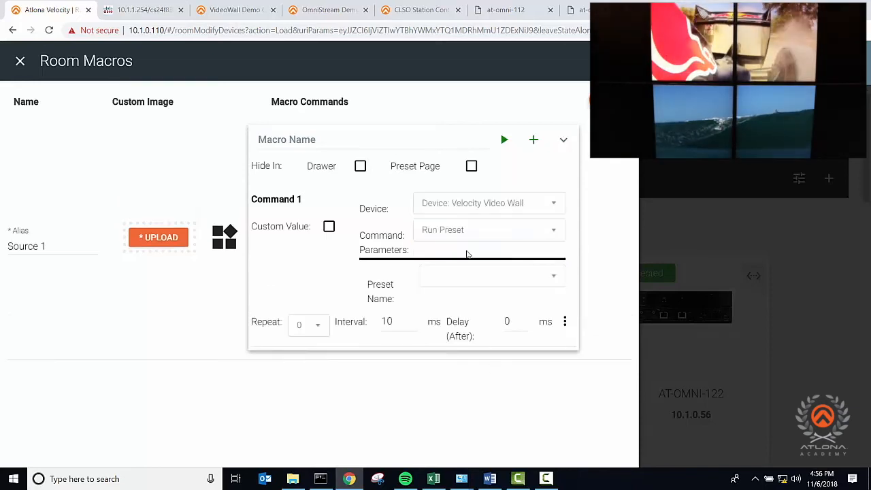
pyautogui.click(462, 275)
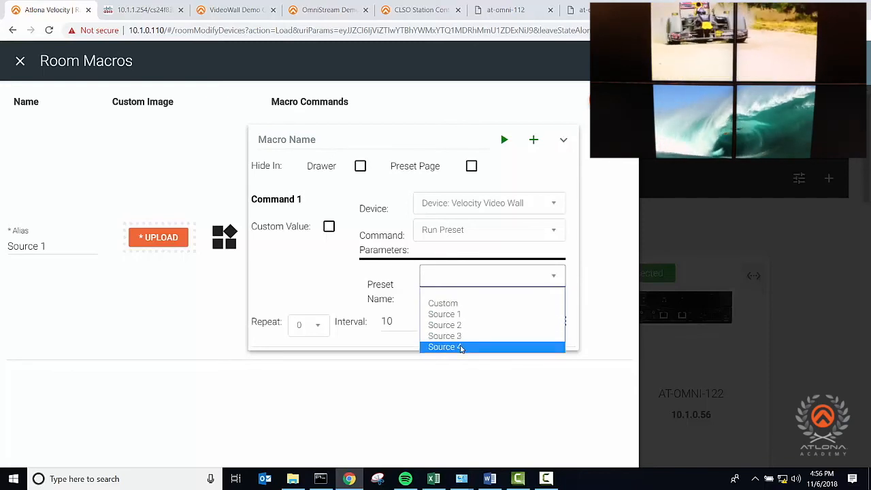
pyautogui.click(449, 314)
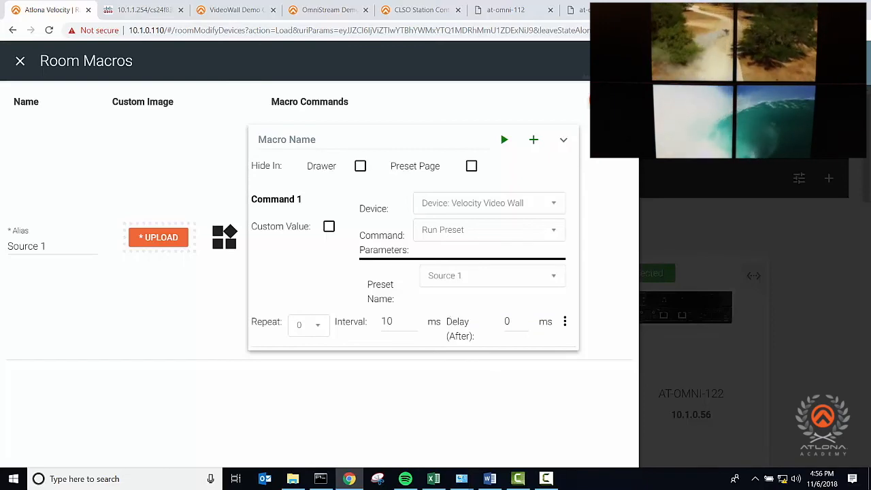
pyautogui.click(603, 61)
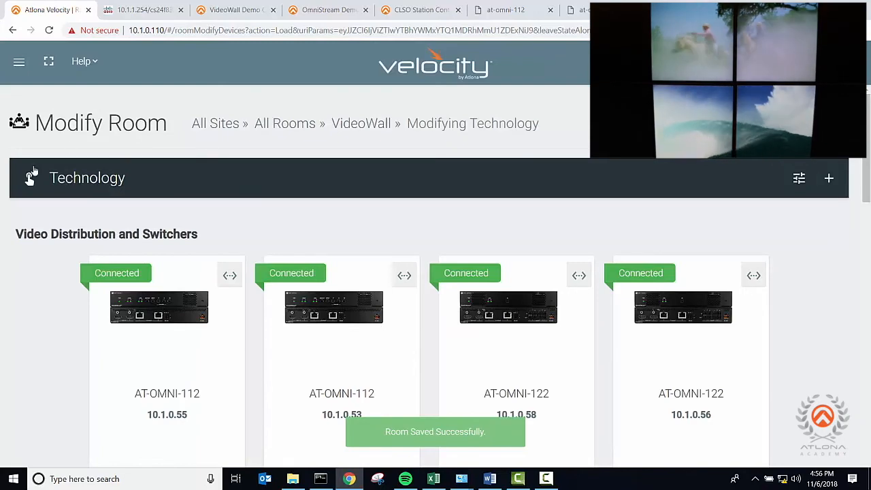
# - Open the VideoWall room control page, start the room and run the Source 1 macro
pyautogui.click(32, 178)
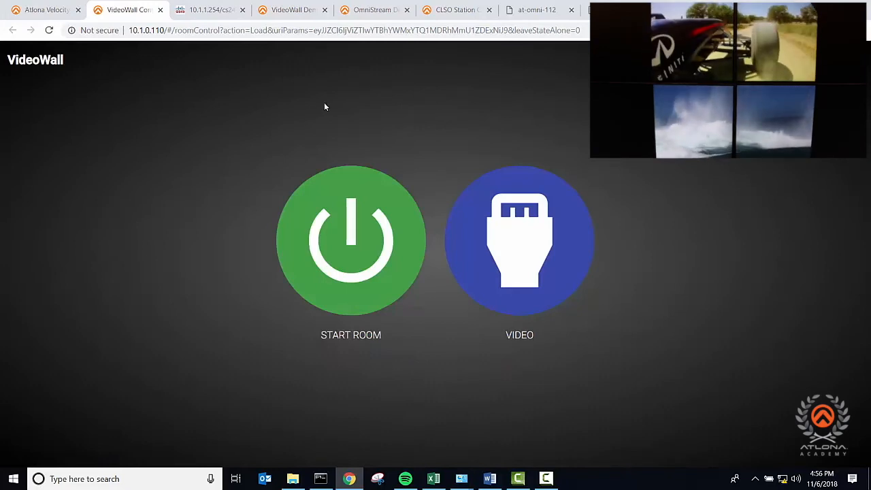
pyautogui.click(348, 220)
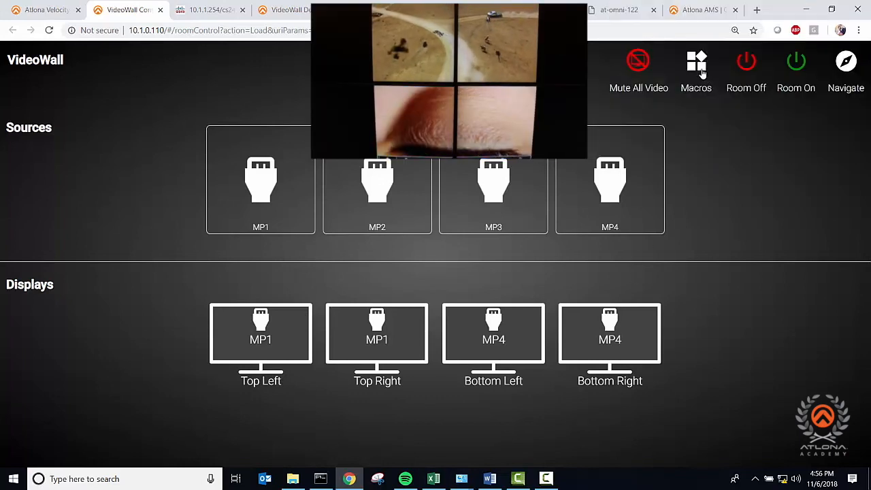
pyautogui.click(701, 71)
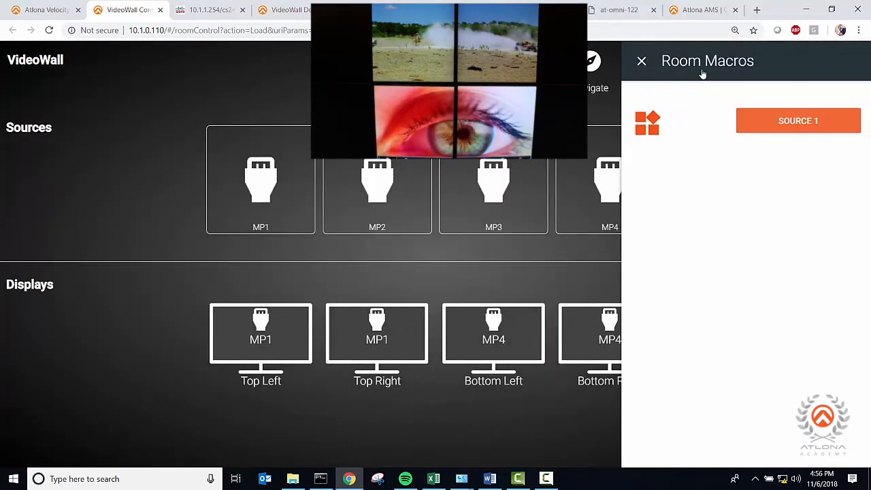
pyautogui.click(774, 120)
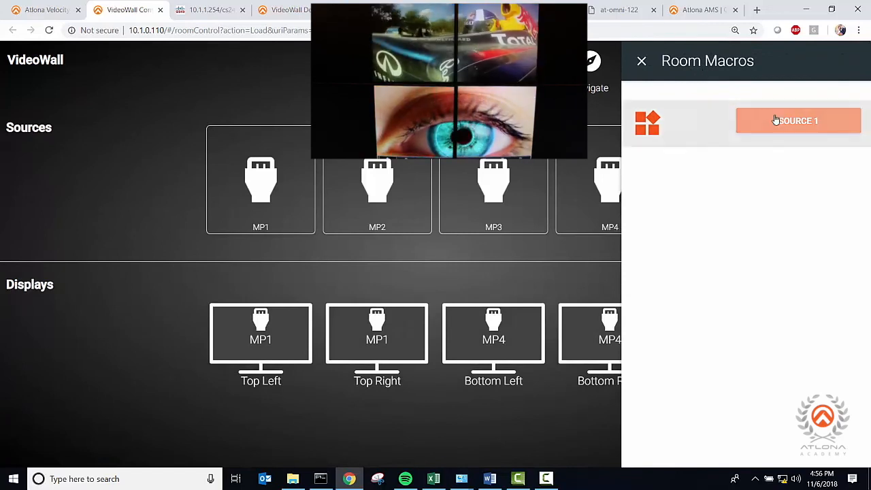